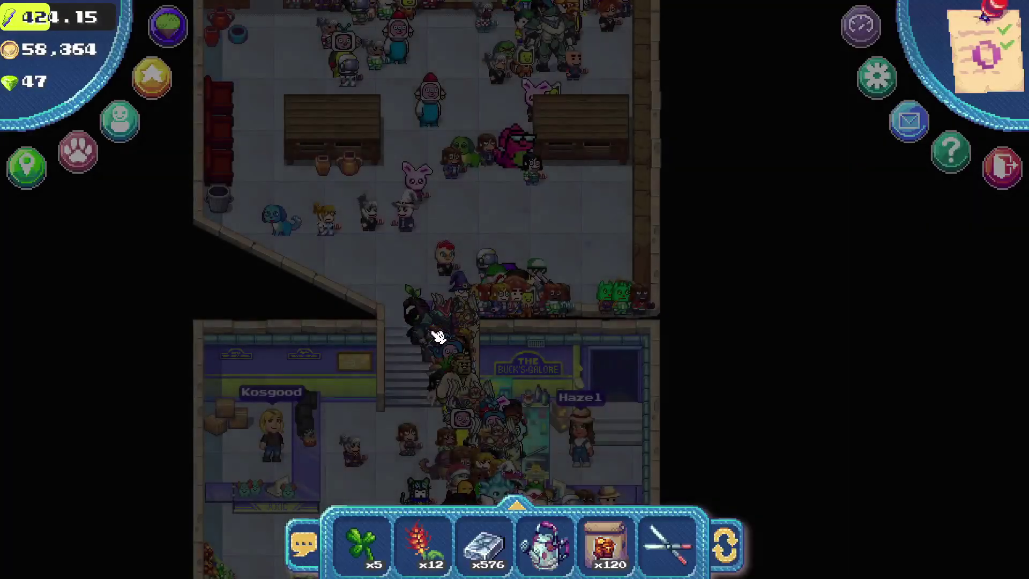
- Walk the avatar up through the crowded market hall toward Buck's Galore
key("w")
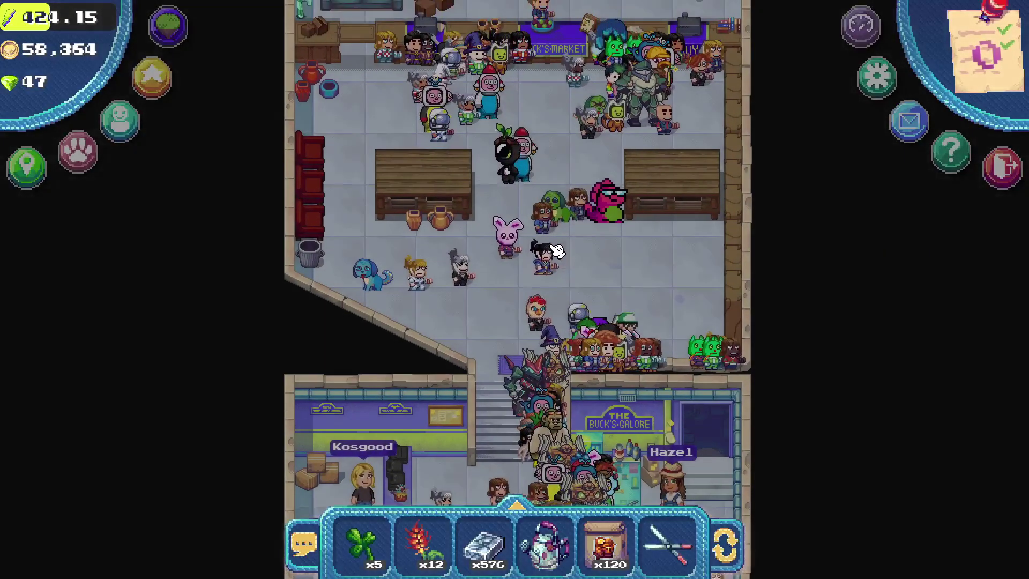
- Walk to the Buck's Galore entrance and open its general store
key("d")
key("s")
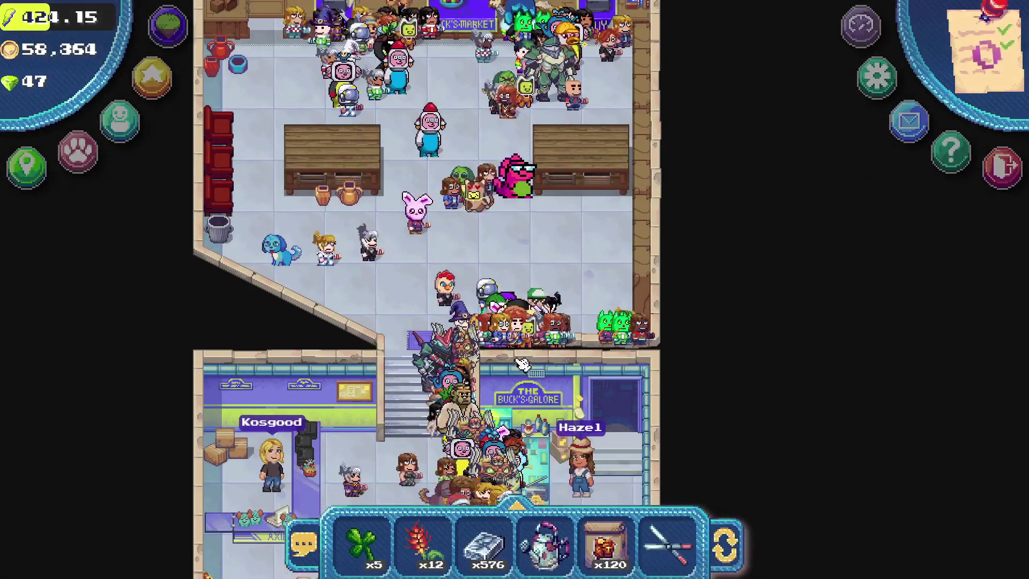
left_click(520, 367)
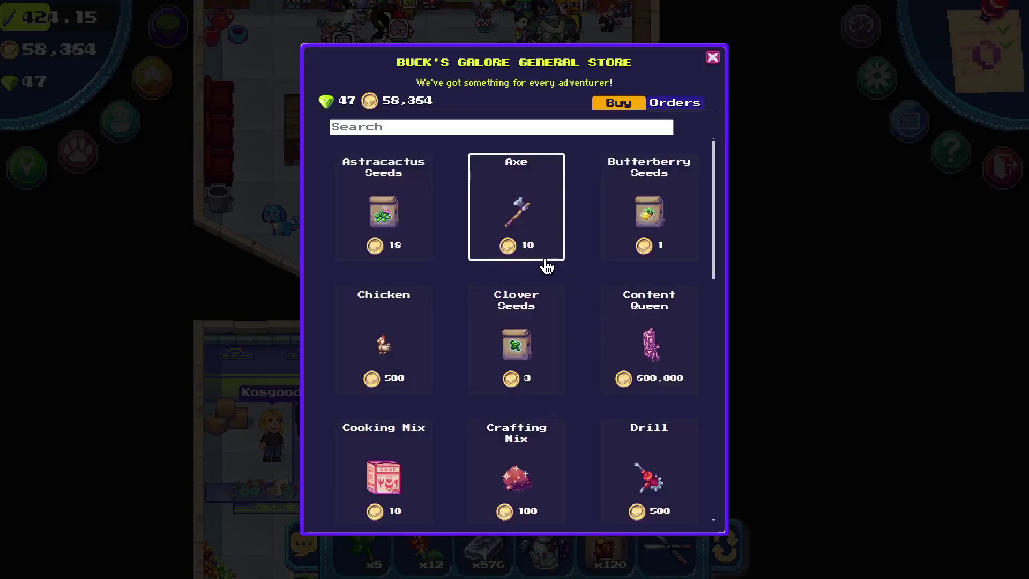
scroll(546, 266, "down", 5)
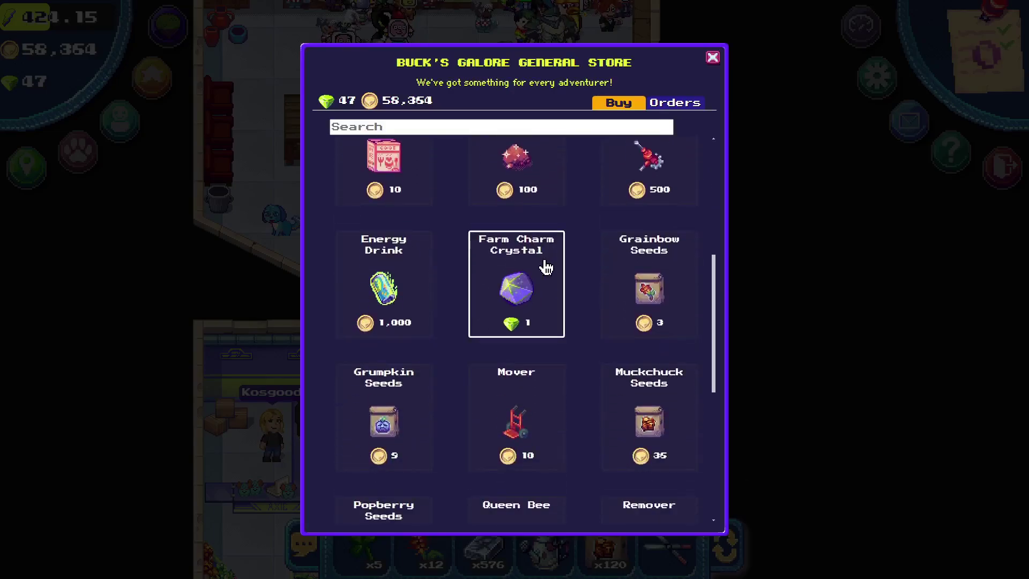
- Deliver the Grainbow, two Popberry and Scarrot orders, earning 1,700 coins
left_click(669, 103)
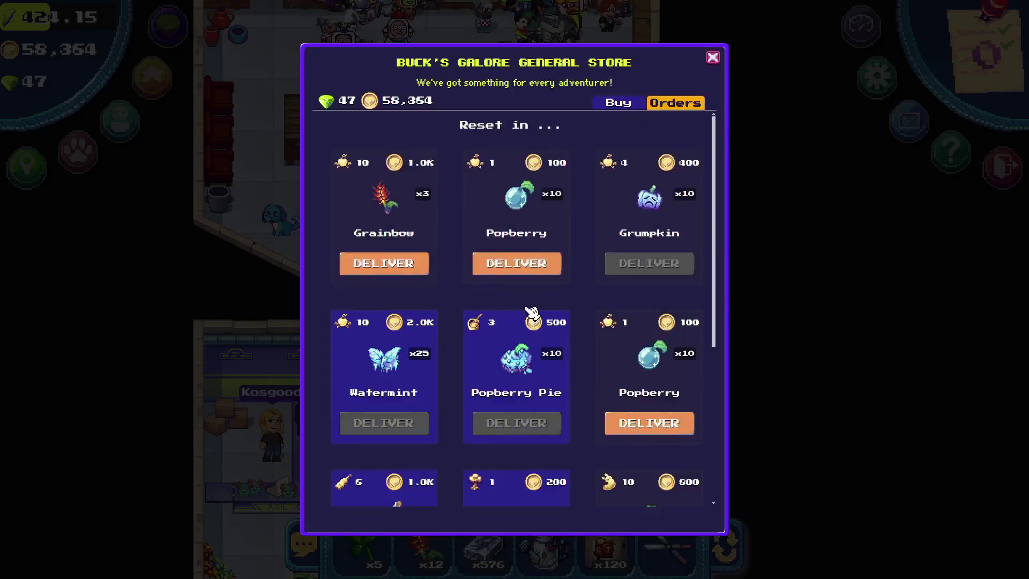
left_click(401, 268)
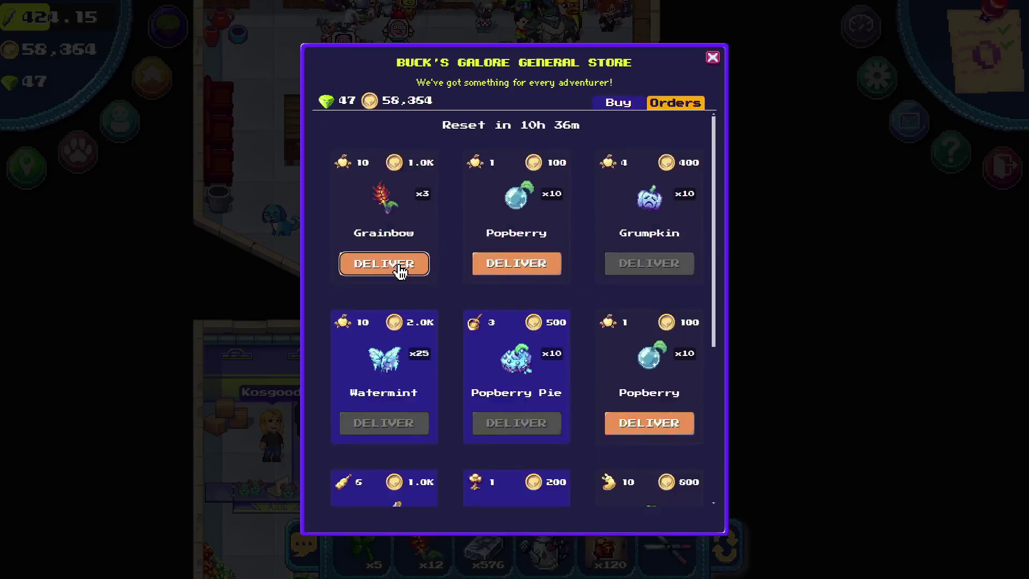
left_click(514, 265)
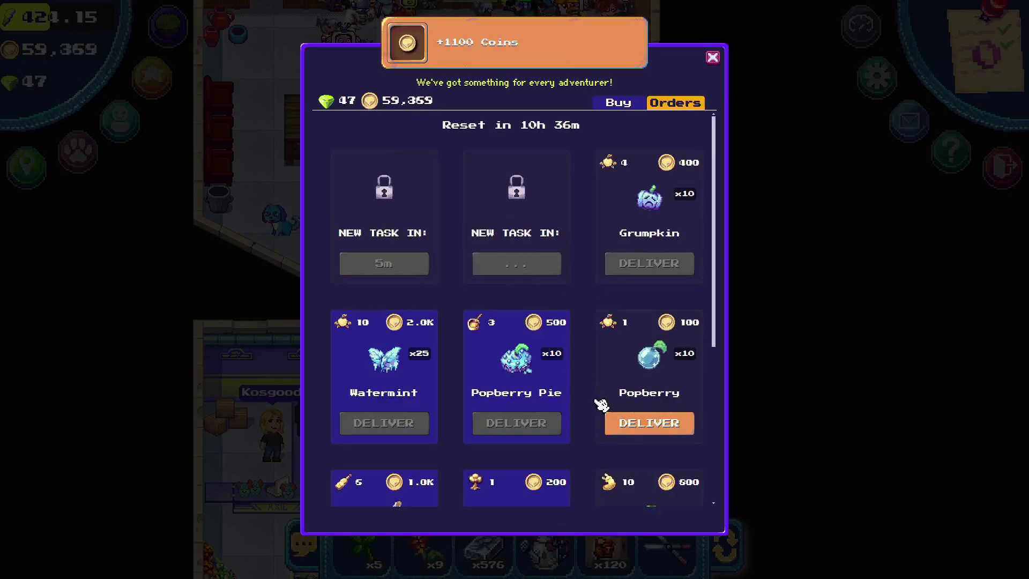
left_click(632, 426)
scroll(560, 364, "down", 3)
scroll(563, 366, "down", 2)
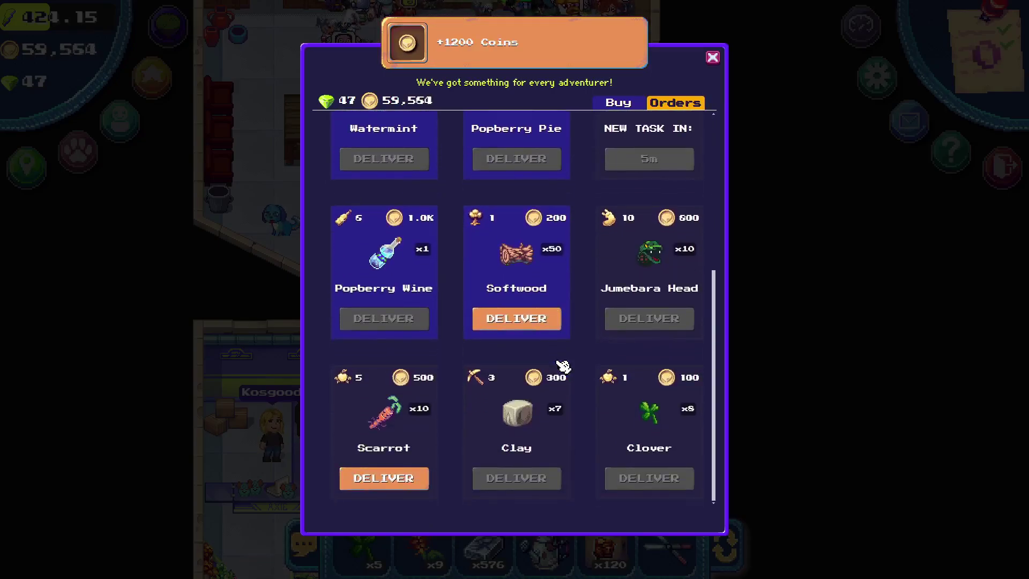
left_click(384, 479)
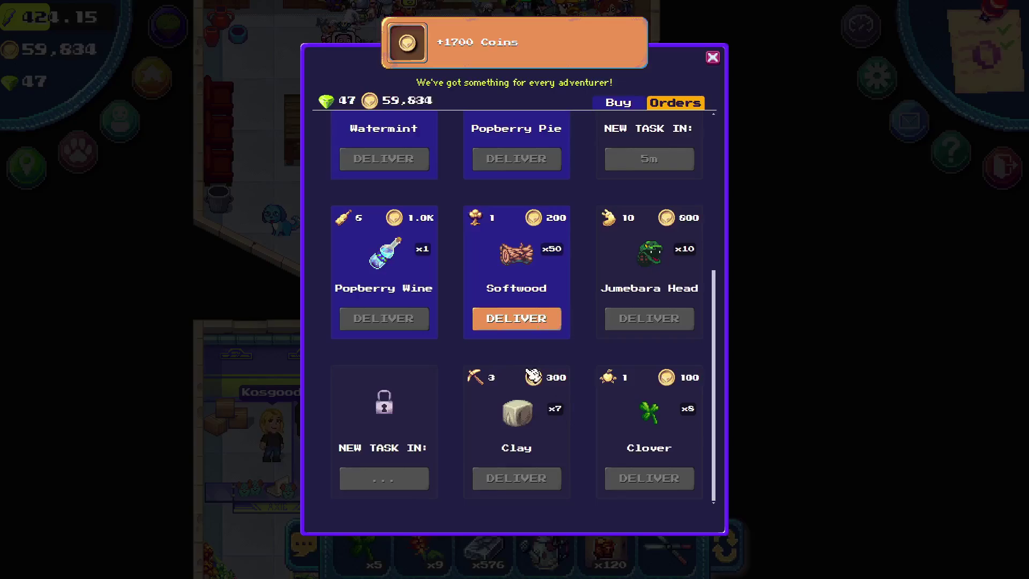
scroll(506, 351, "up", 5)
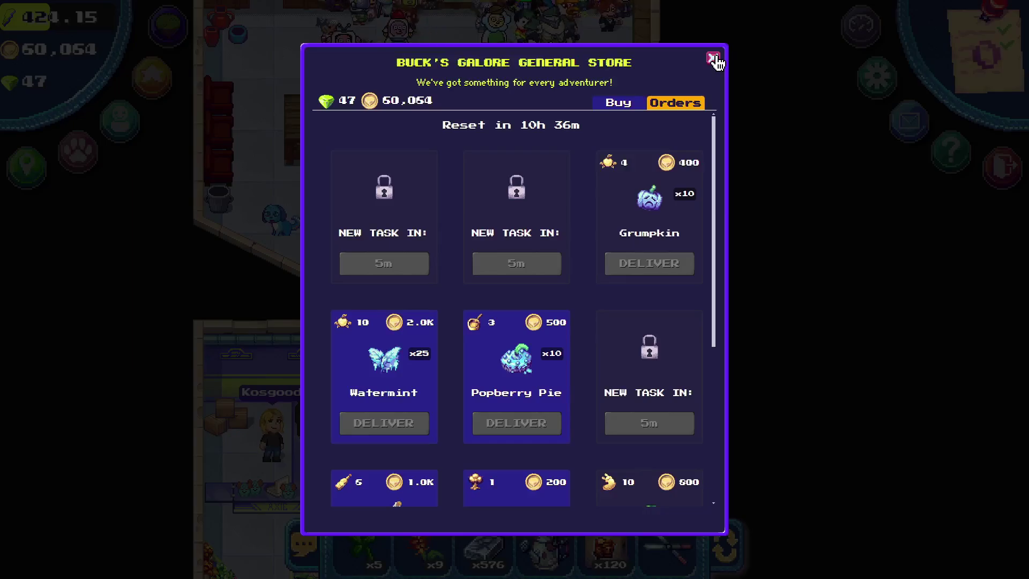
- Close the store, walk down the stairs to Hazel and read through her two-line greeting
left_click(715, 60)
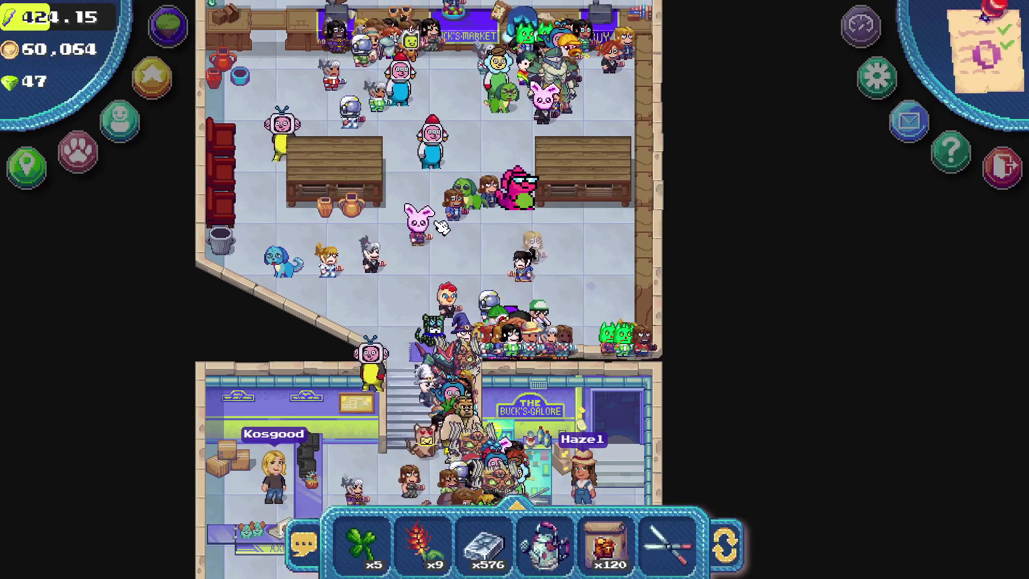
mouse_move(437, 222)
left_mouse_down()
mouse_move(423, 271)
mouse_move(457, 355)
mouse_move(541, 406)
mouse_move(536, 444)
mouse_move(519, 451)
mouse_move(702, 393)
mouse_move(693, 294)
mouse_move(638, 252)
left_mouse_up()
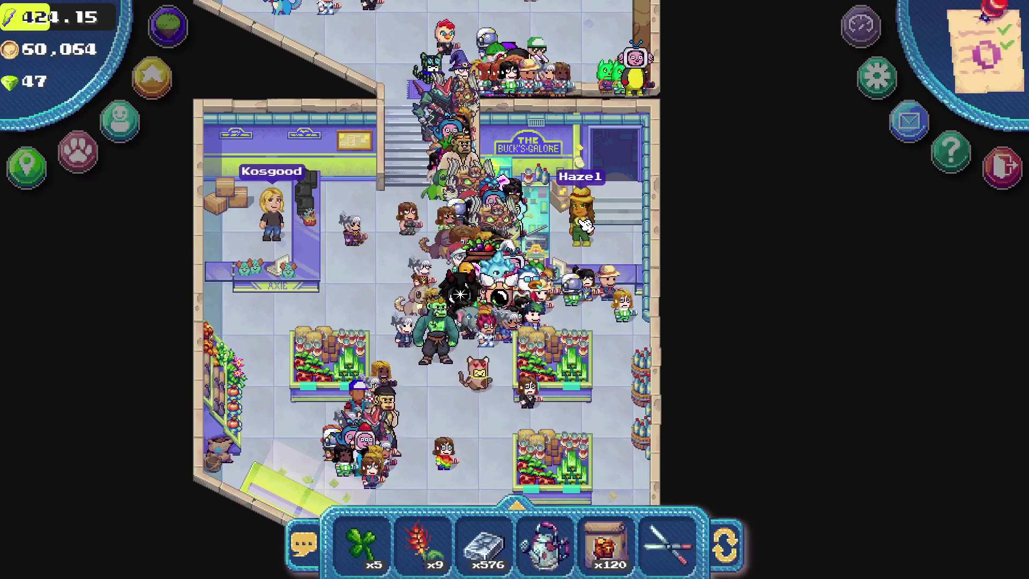
left_click(584, 225)
left_click(627, 443)
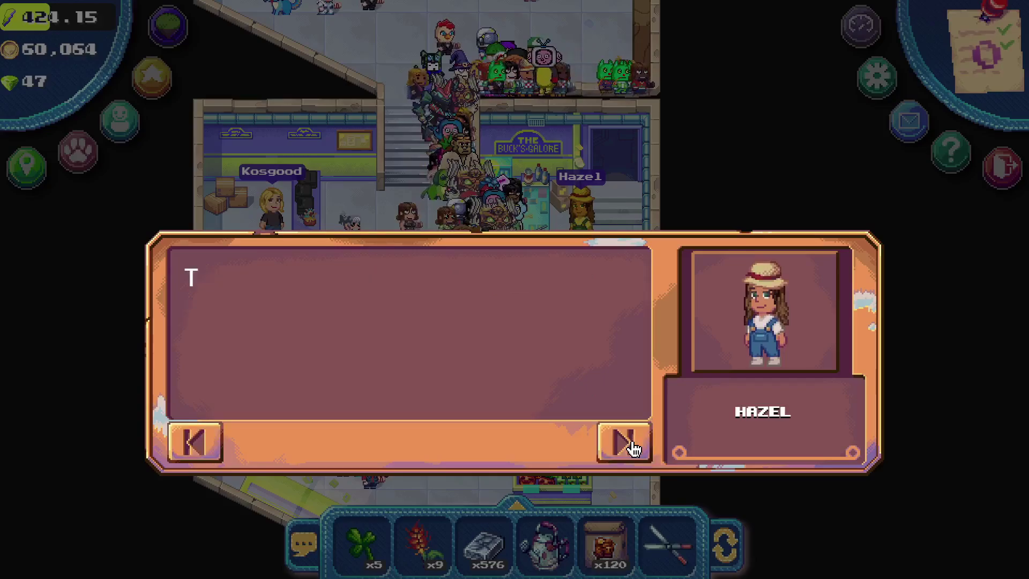
left_click(633, 446)
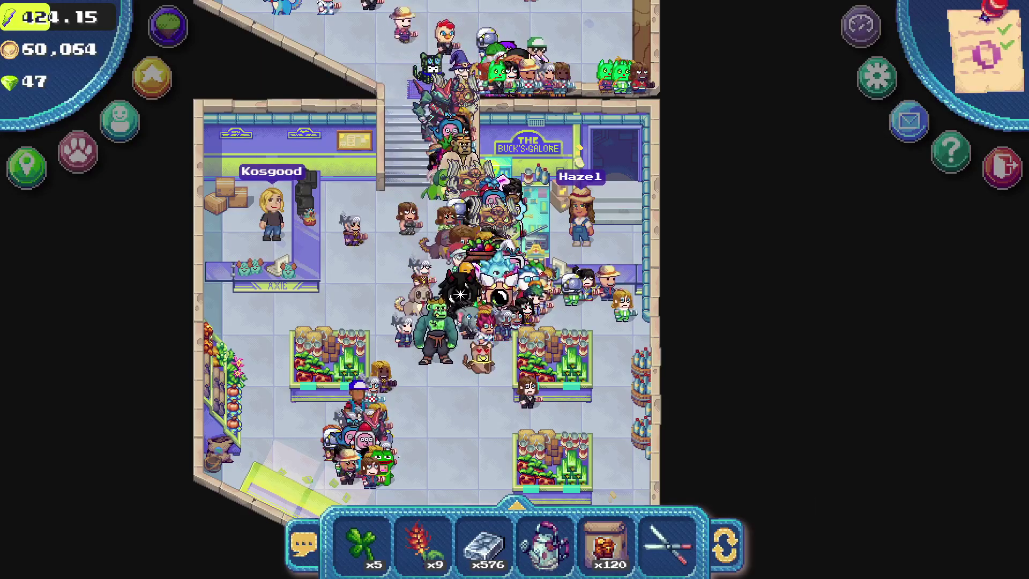
- Travel to Terravilla and walk down past the Ministry of Innovation toward the trees
left_click(169, 28)
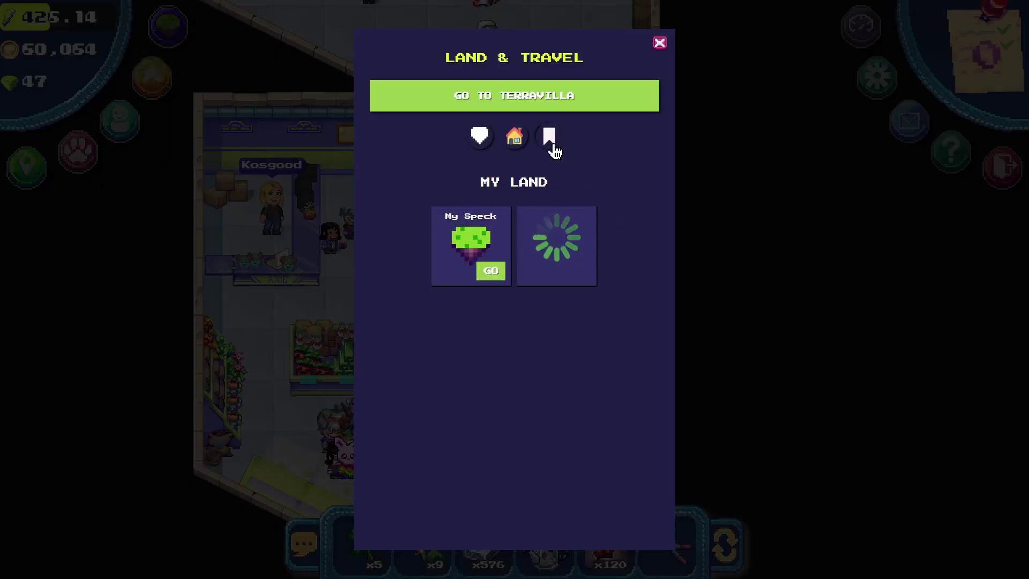
left_click(516, 109)
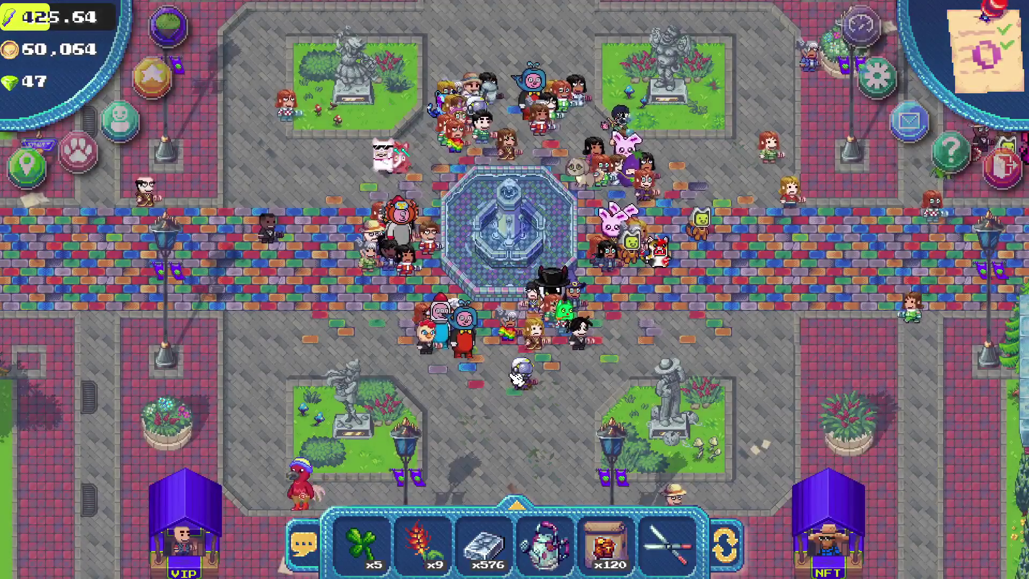
mouse_move(517, 379)
left_mouse_down()
mouse_move(493, 430)
mouse_move(527, 464)
mouse_move(332, 475)
mouse_move(672, 515)
left_mouse_up()
left_click(525, 463)
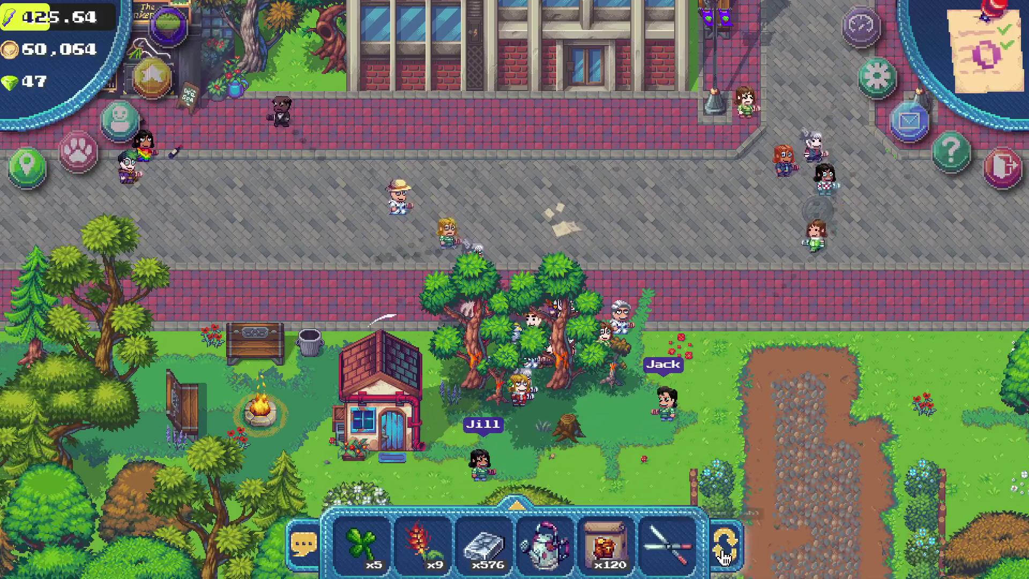
- Cycle the inventory rows until the axe appears and equip it
left_click(724, 547)
left_click(724, 551)
left_click(724, 555)
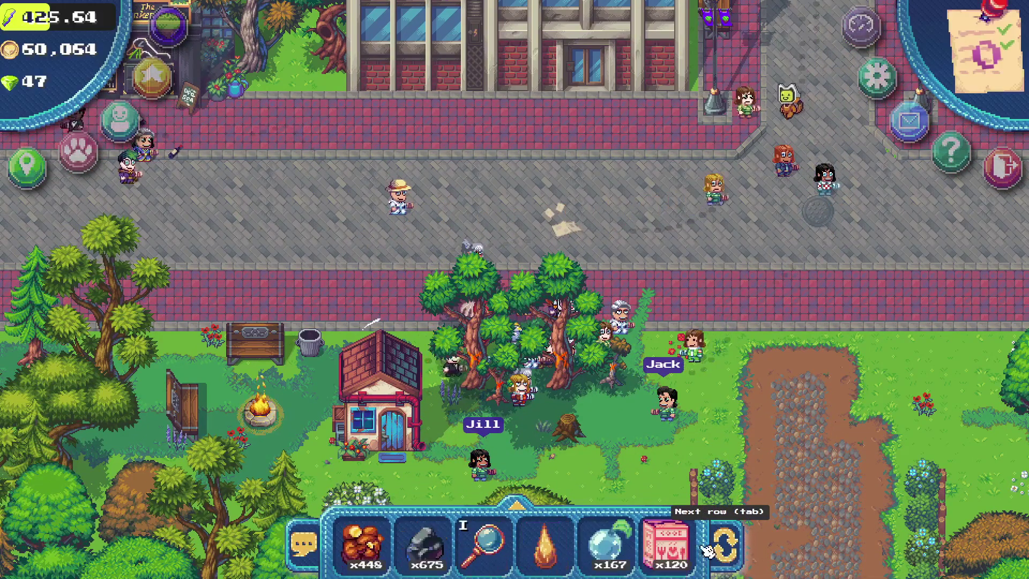
left_click(719, 555)
left_click(718, 555)
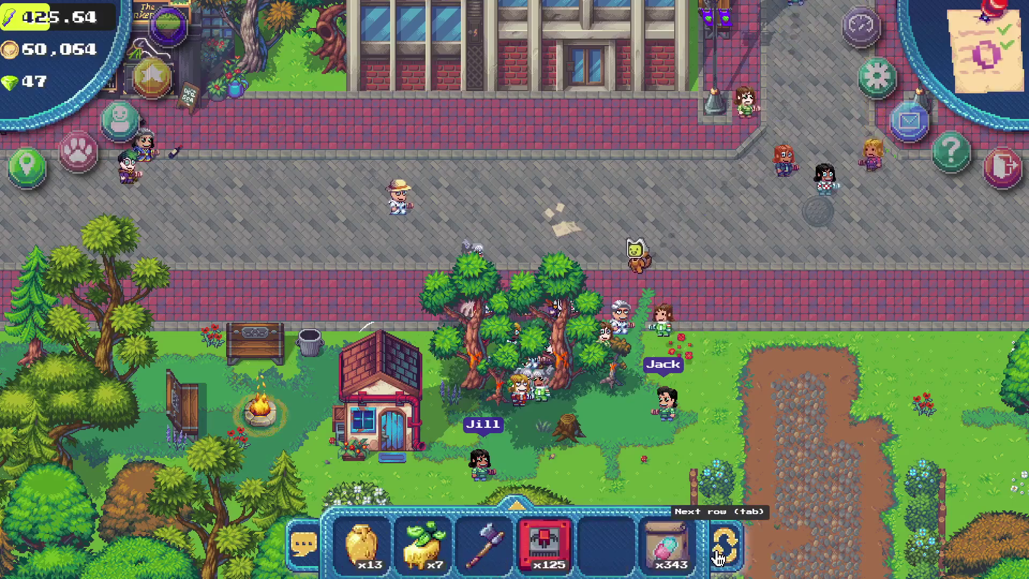
left_click(485, 544)
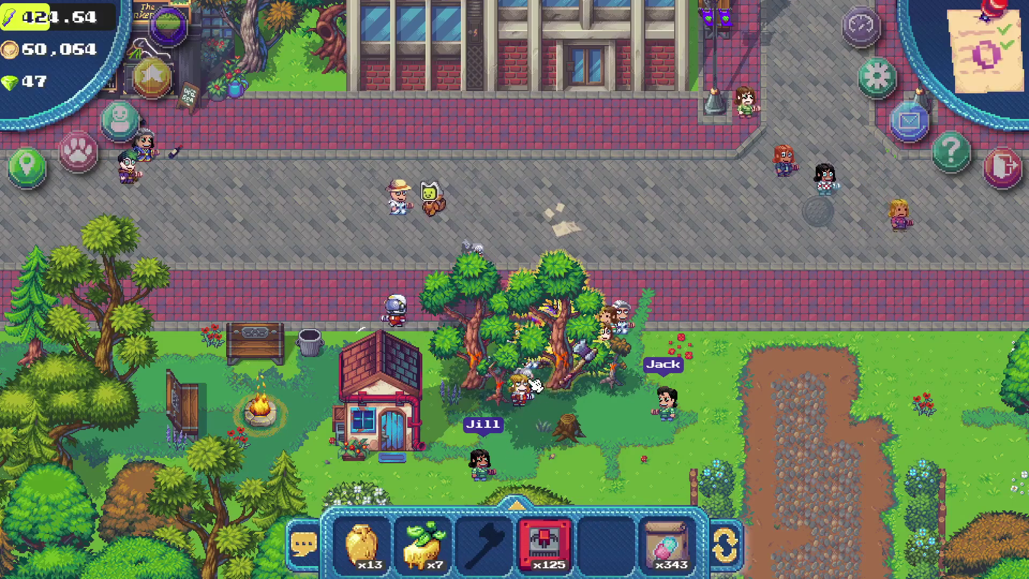
- Chop the tree beside the little house down and clear away its stump
left_click(571, 374)
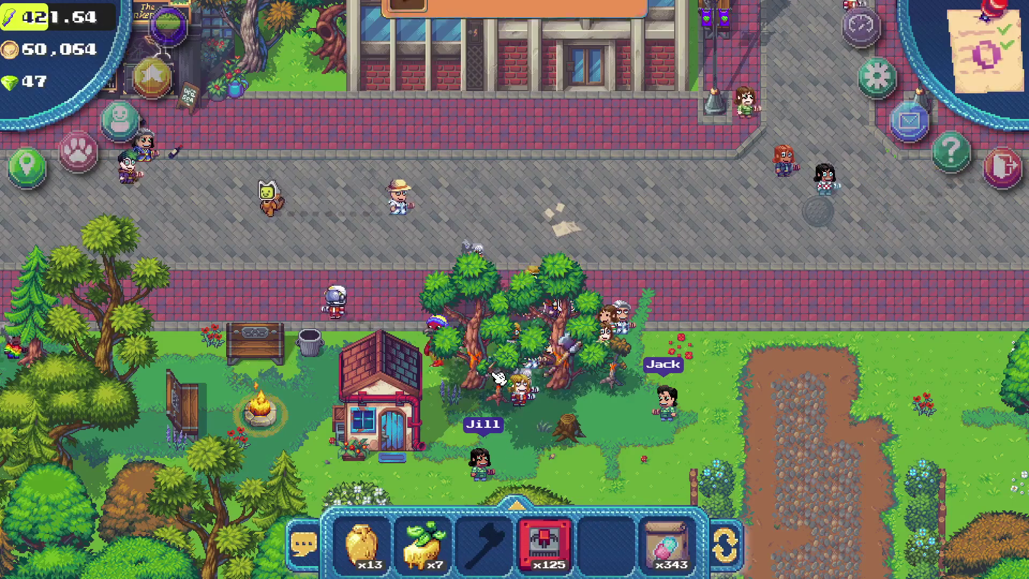
left_click(569, 373)
left_click(567, 374)
left_click(564, 374)
left_click(561, 374)
left_click(558, 375)
left_click(555, 375)
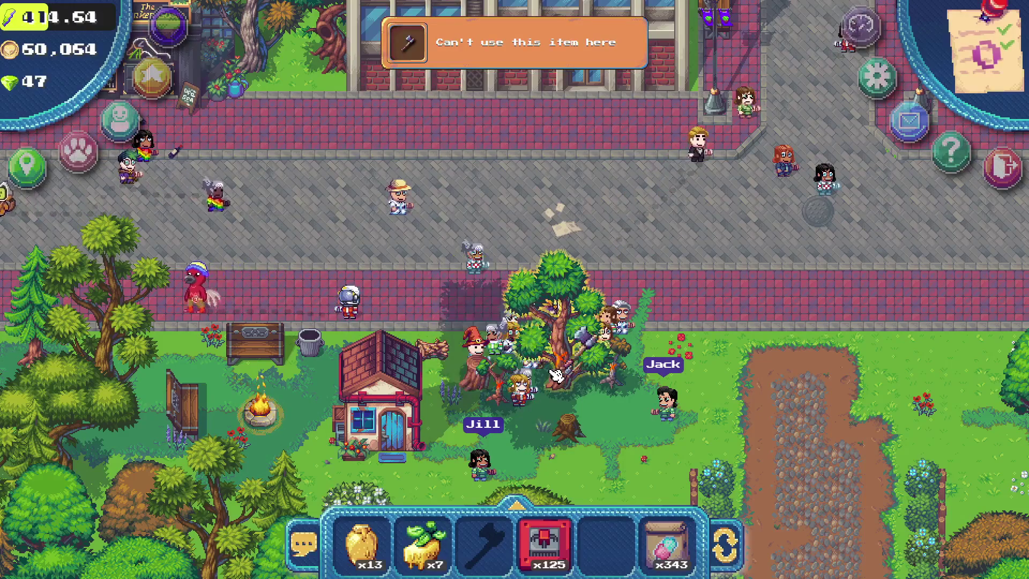
left_click(554, 375)
left_click(553, 376)
left_click(552, 376)
left_click(506, 382)
left_click(500, 383)
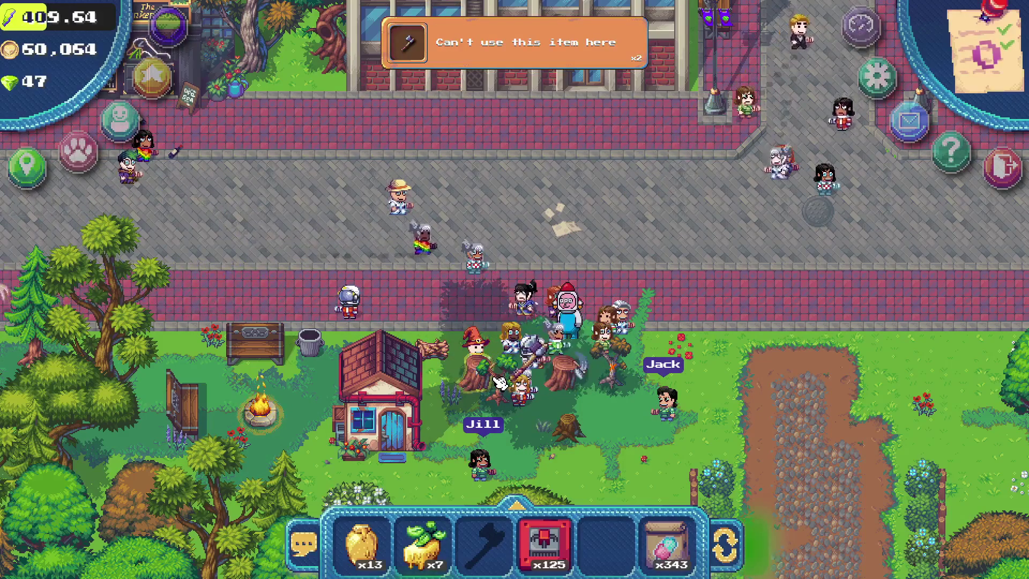
left_click(551, 378)
left_click(552, 379)
left_click(552, 380)
left_click(553, 380)
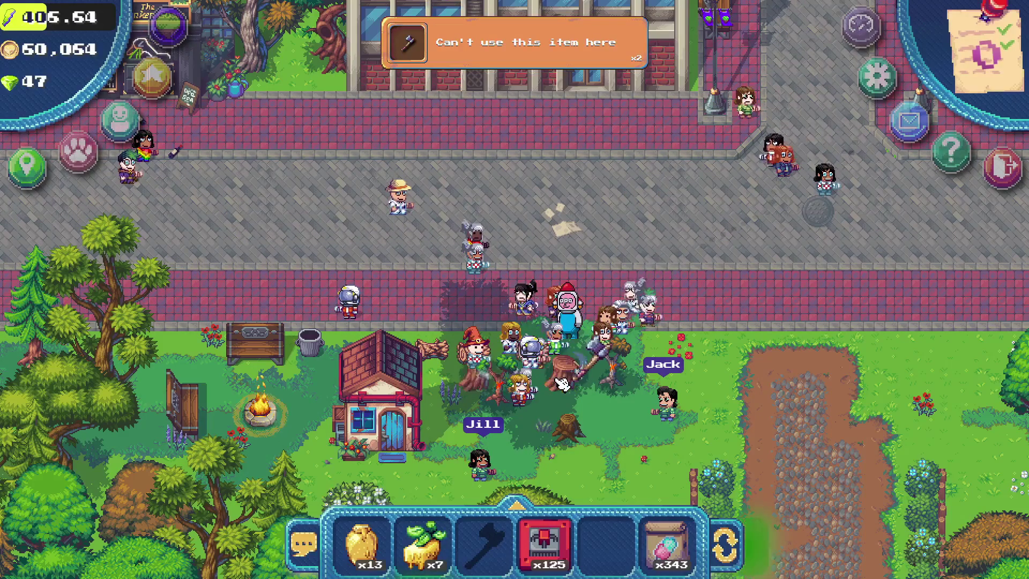
- Stow the axe and collect the +72 Softwood logs
left_click(604, 549)
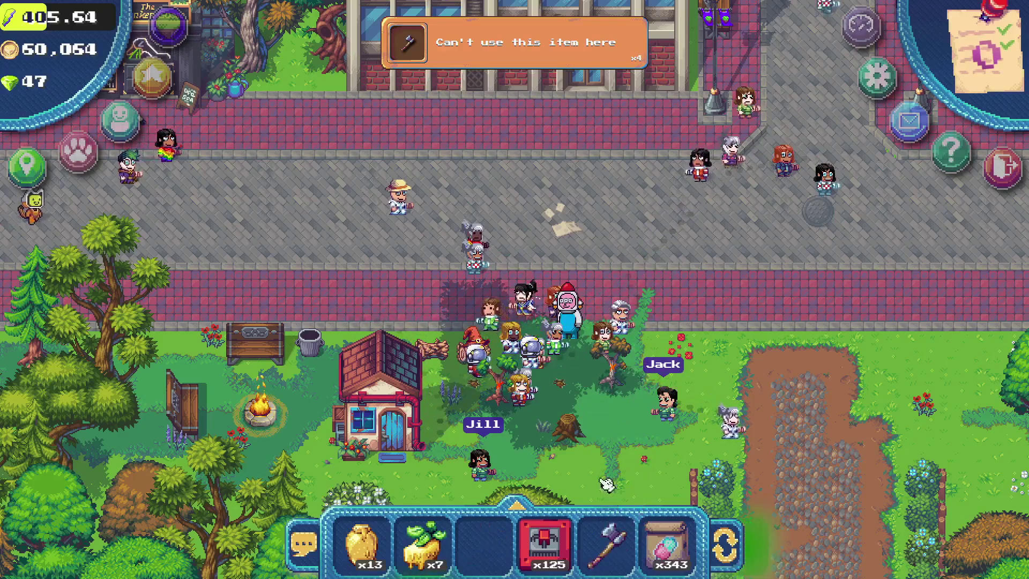
left_click(596, 367)
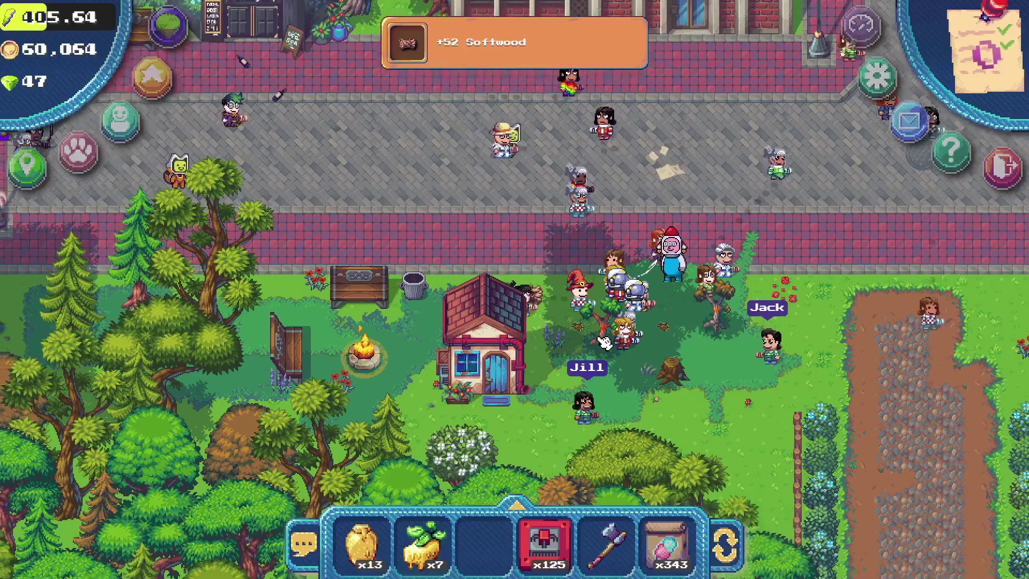
left_click(573, 160)
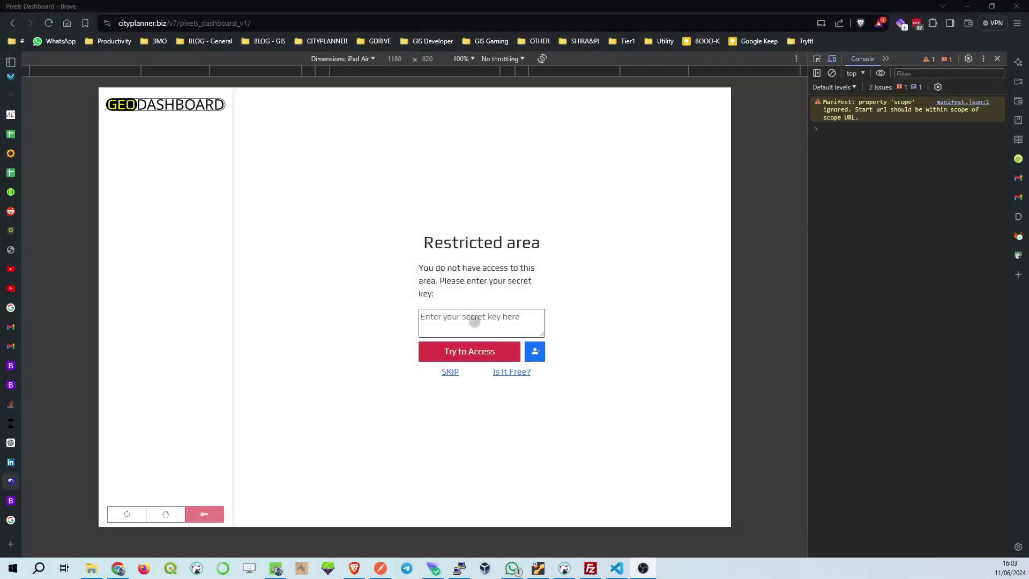
- Confirm access is free, then start a new user account and focus its name field
left_click(491, 319)
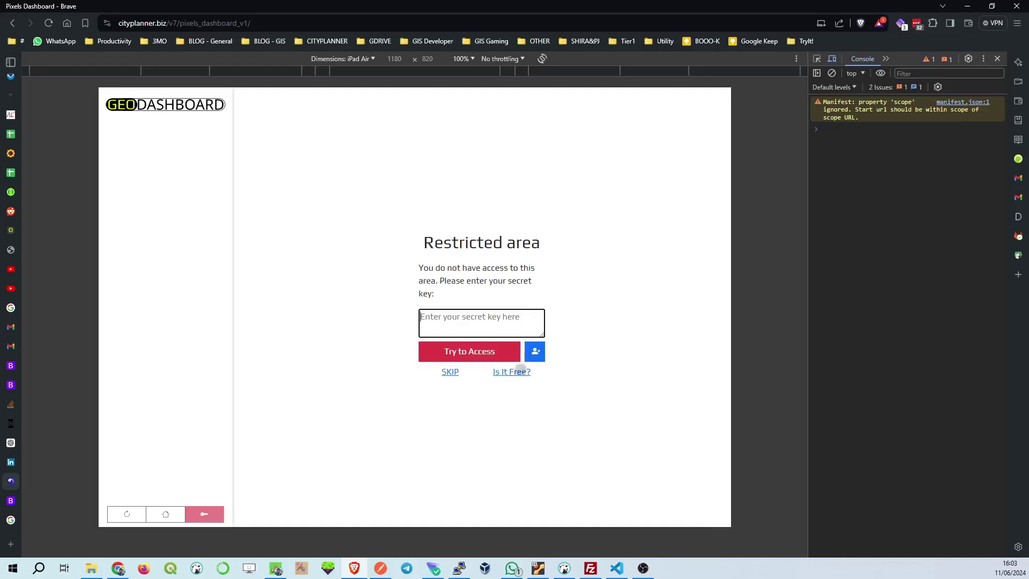
left_click(517, 371)
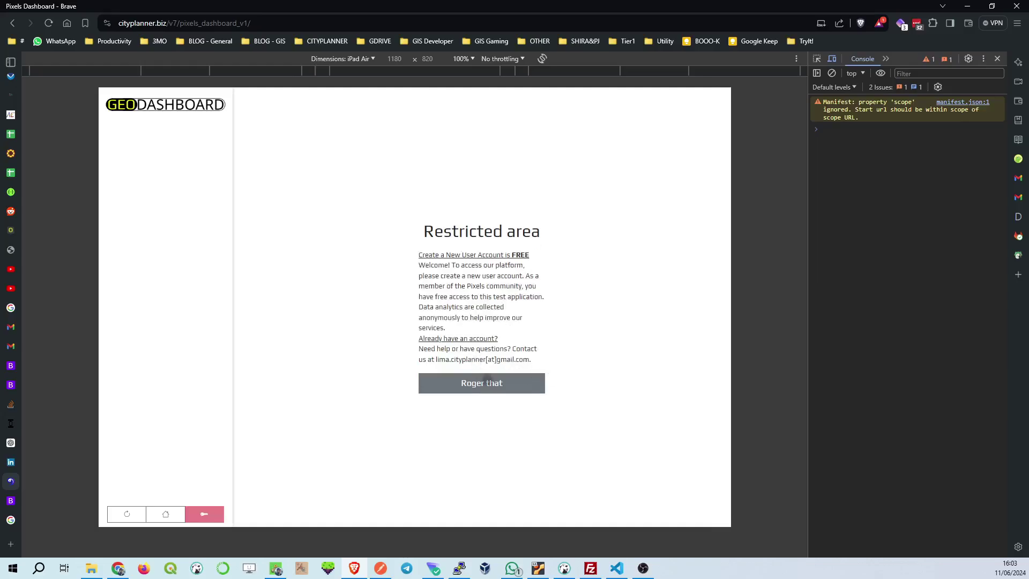
left_click(488, 382)
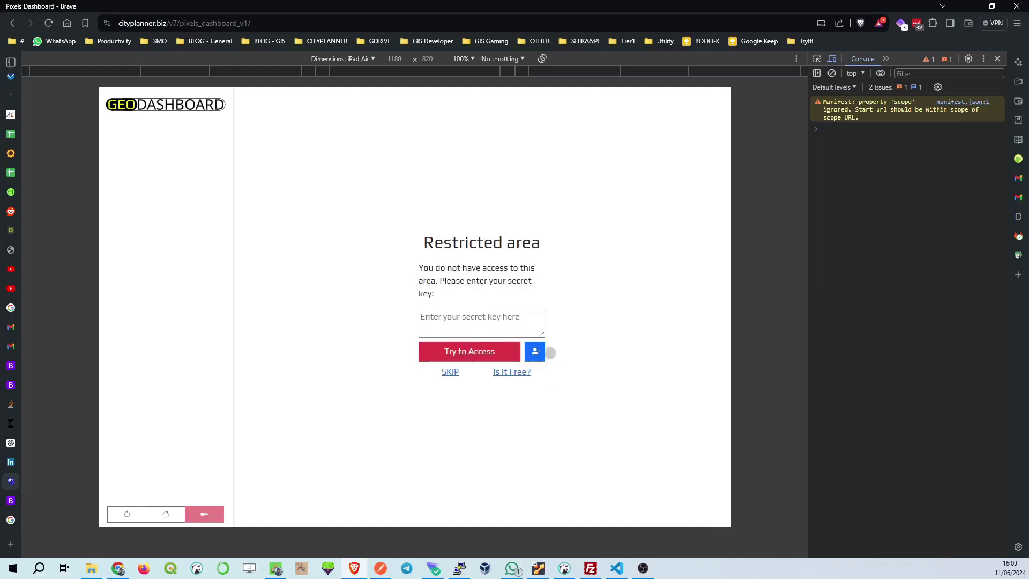
left_click(535, 351)
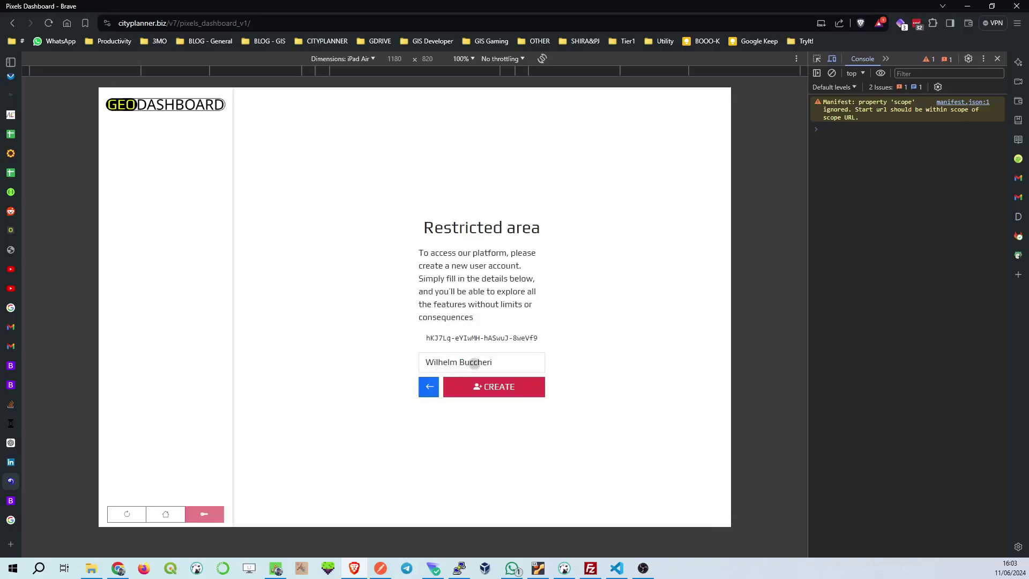
left_click(513, 362)
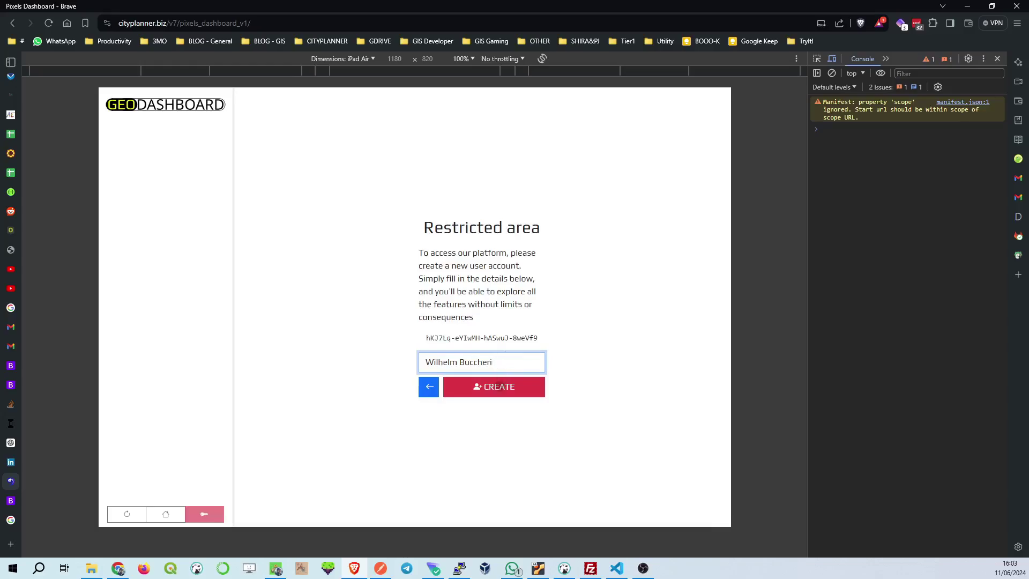
- Create the account and browse the Market price table
left_click(498, 385)
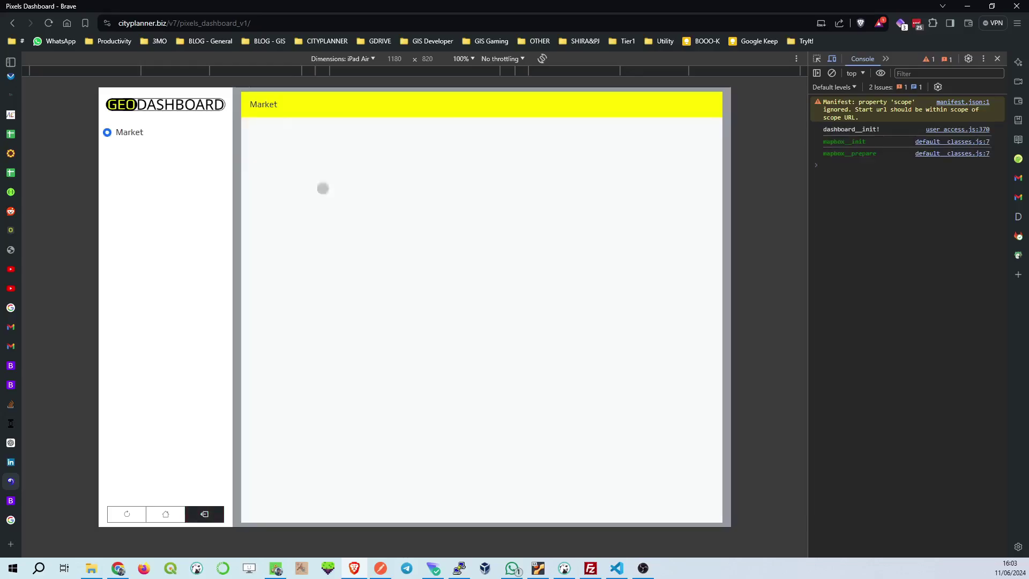
scroll(387, 255, "down", 7)
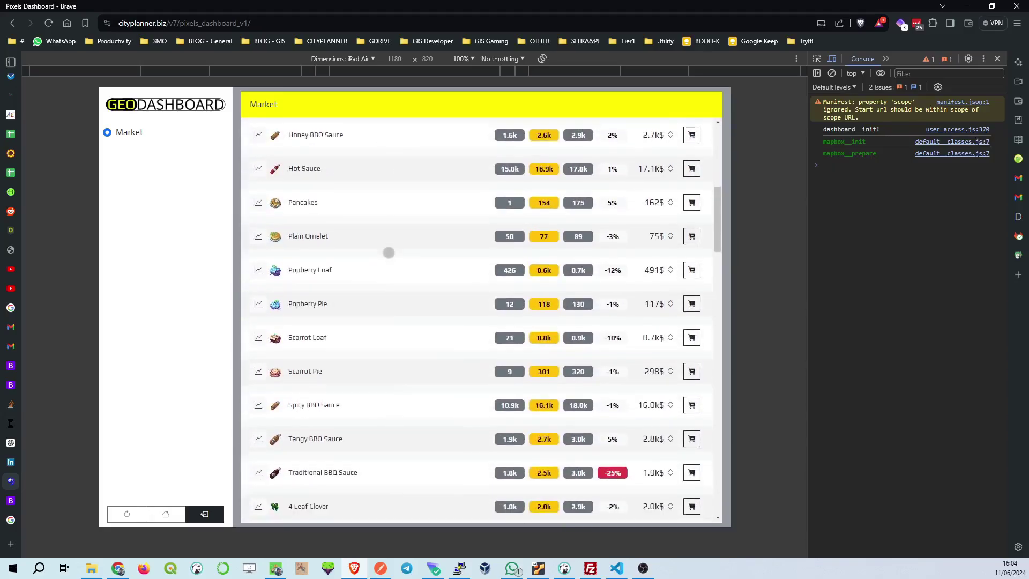
scroll(387, 255, "up", 7)
scroll(387, 255, "down", 2)
scroll(386, 256, "up", 2)
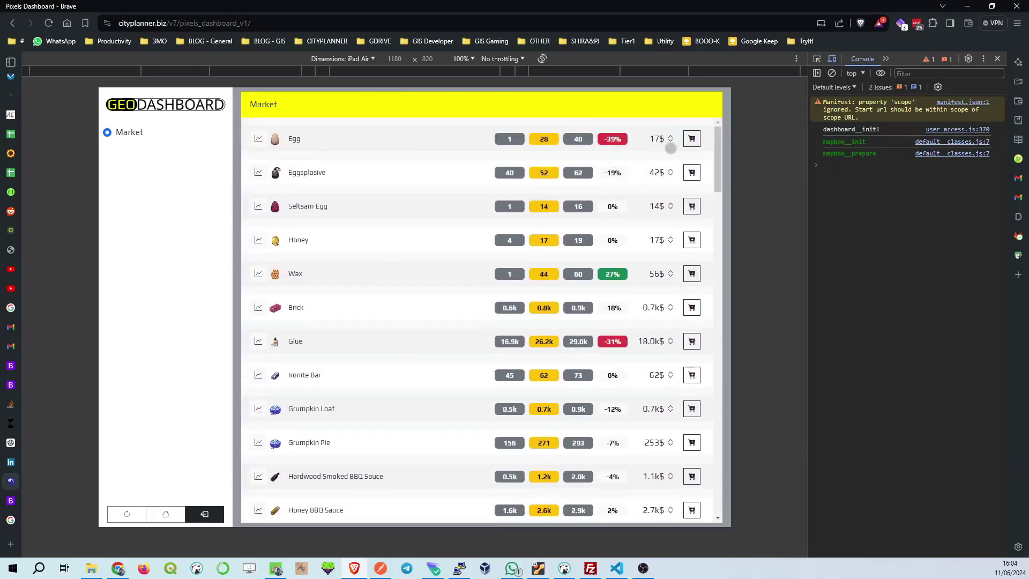
- Review and close the Egg and Glue price histories
left_click(256, 139)
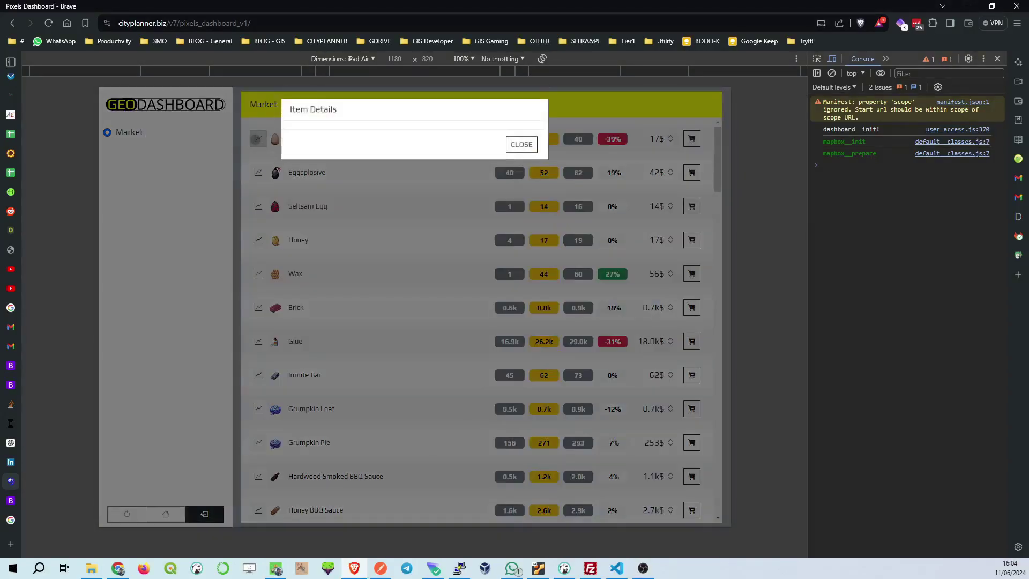
scroll(418, 301, "down", 1)
scroll(418, 302, "down", 3)
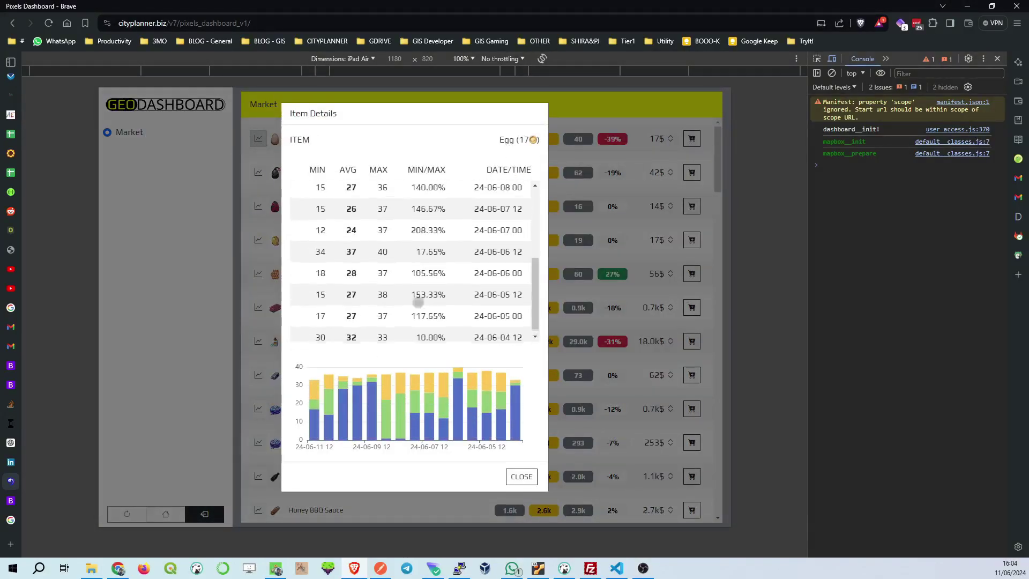
scroll(416, 299, "up", 5)
left_click(518, 479)
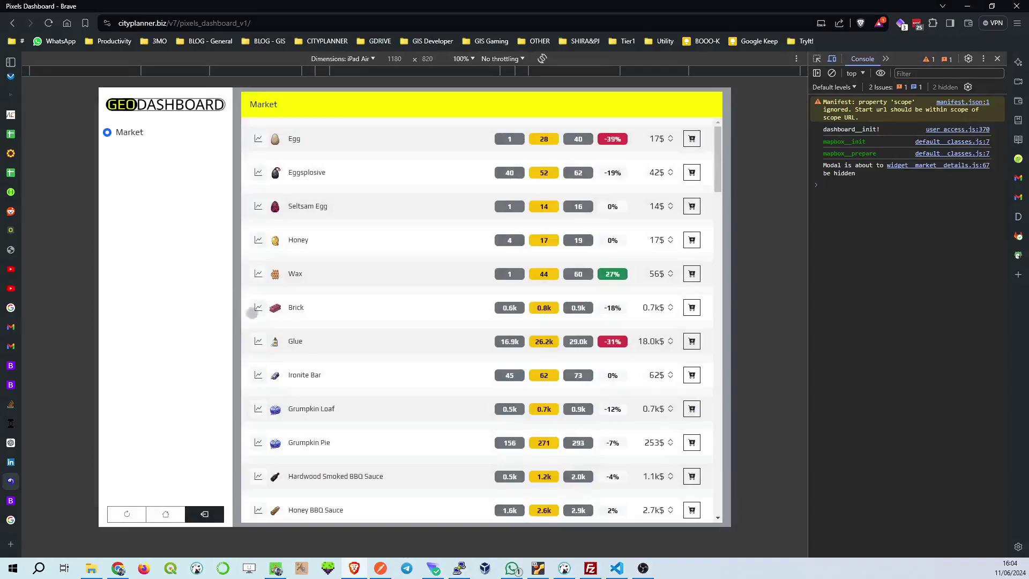
left_click(260, 342)
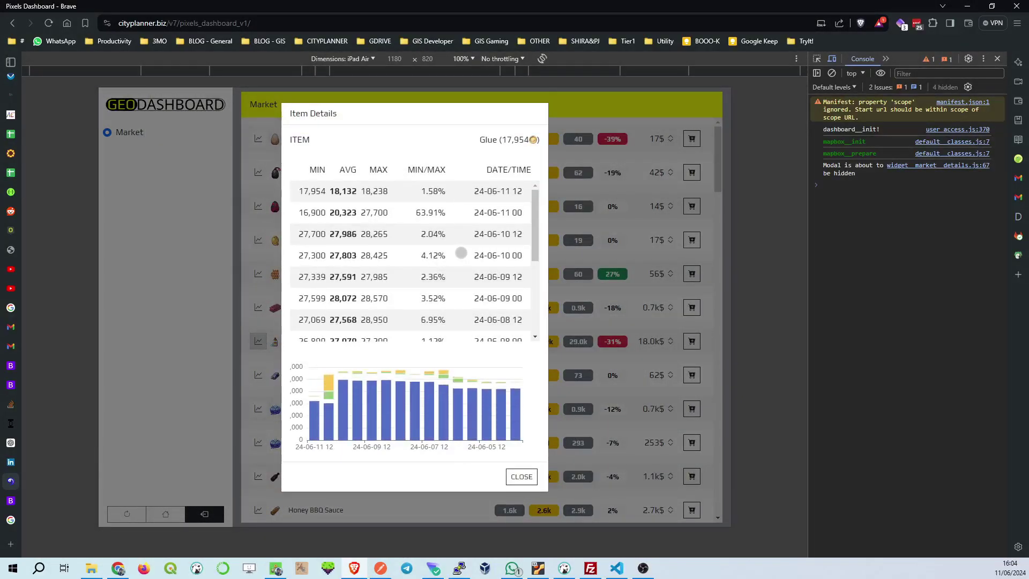
scroll(458, 248, "down", 3)
scroll(459, 248, "up", 4)
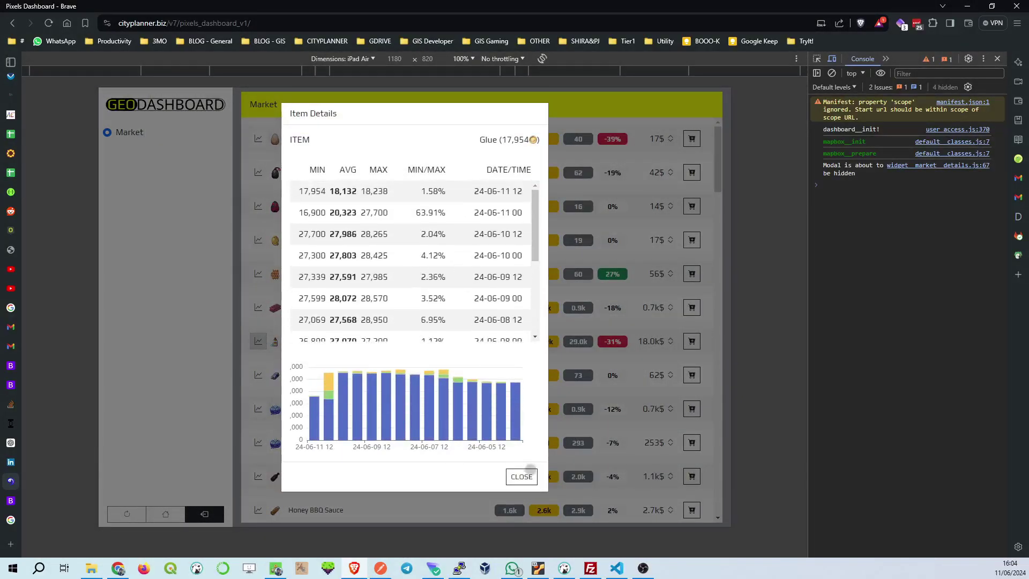
left_click(521, 476)
- Scroll down to 622aff and review its price history table and chart
scroll(401, 356, "down", 10)
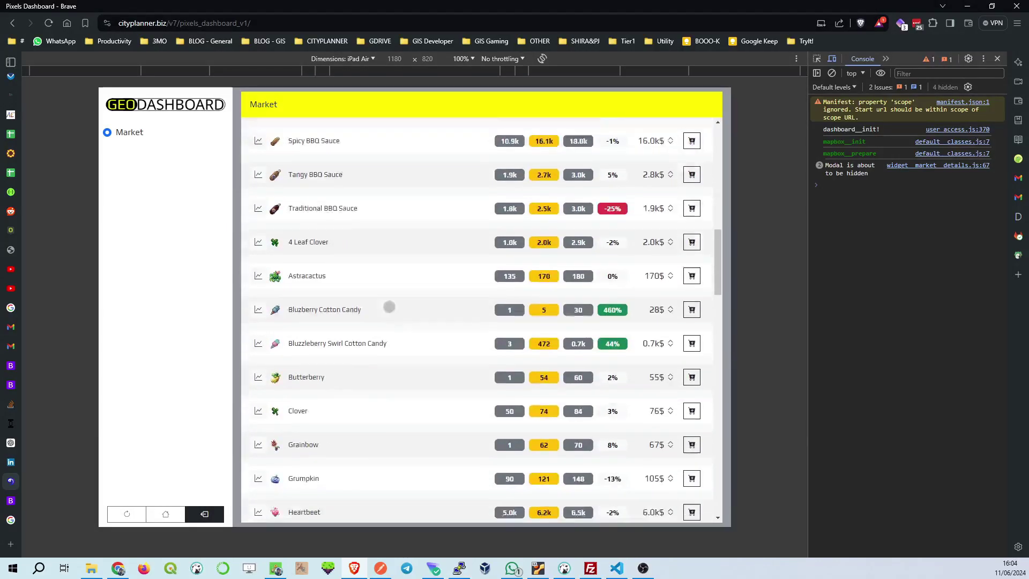
scroll(377, 281, "down", 12)
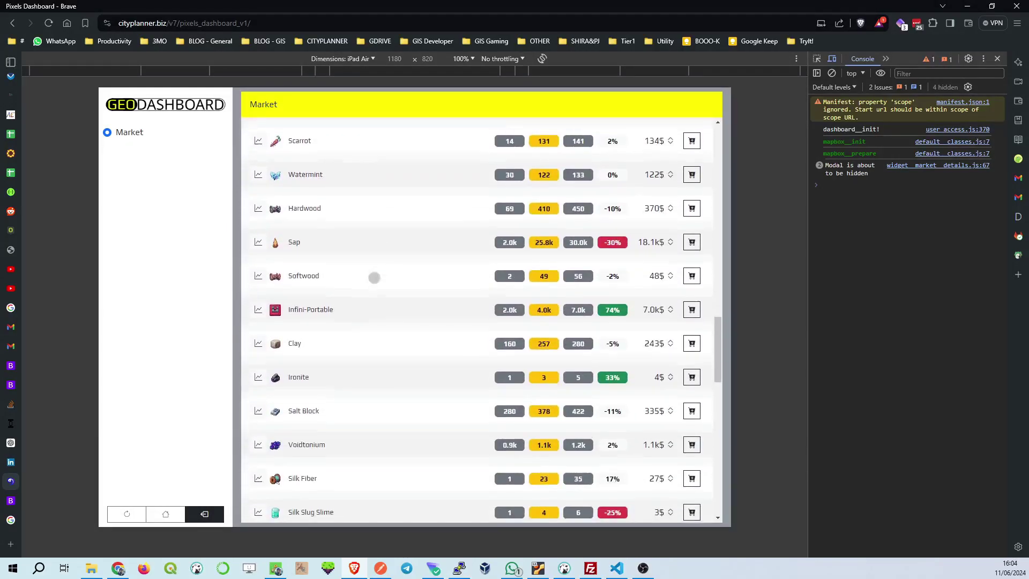
scroll(474, 281, "down", 4)
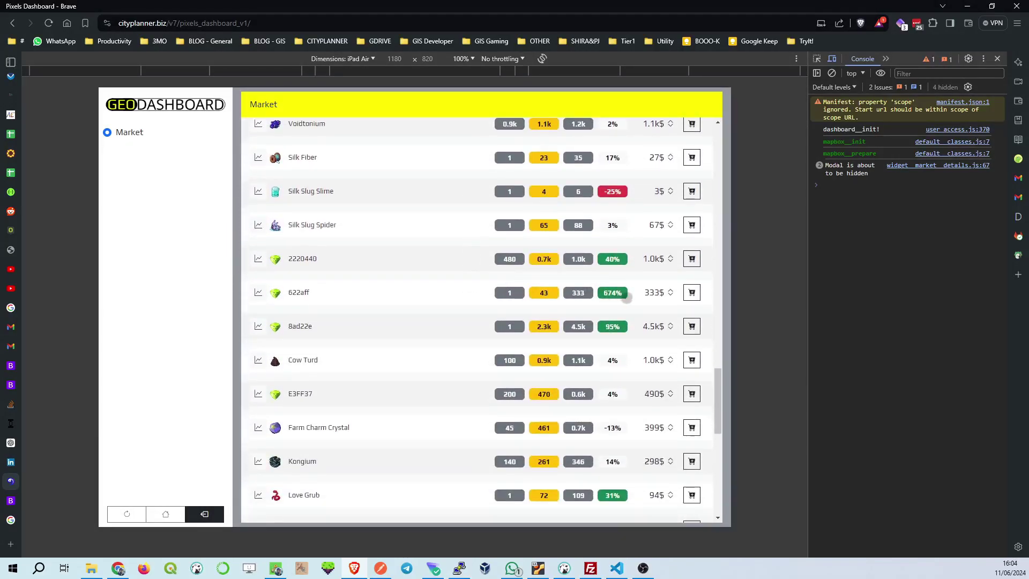
left_click(257, 291)
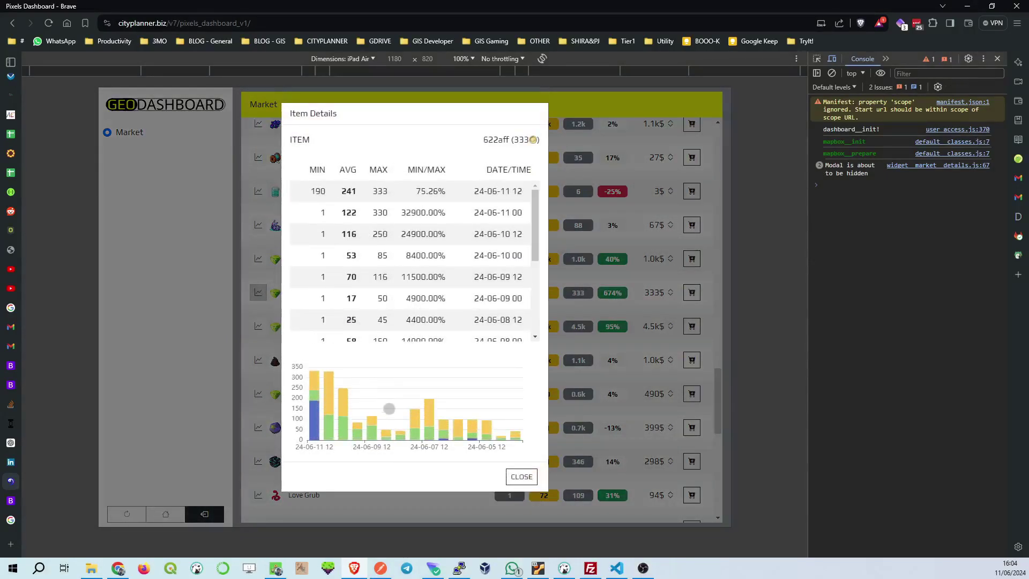
scroll(465, 285, "down", 3)
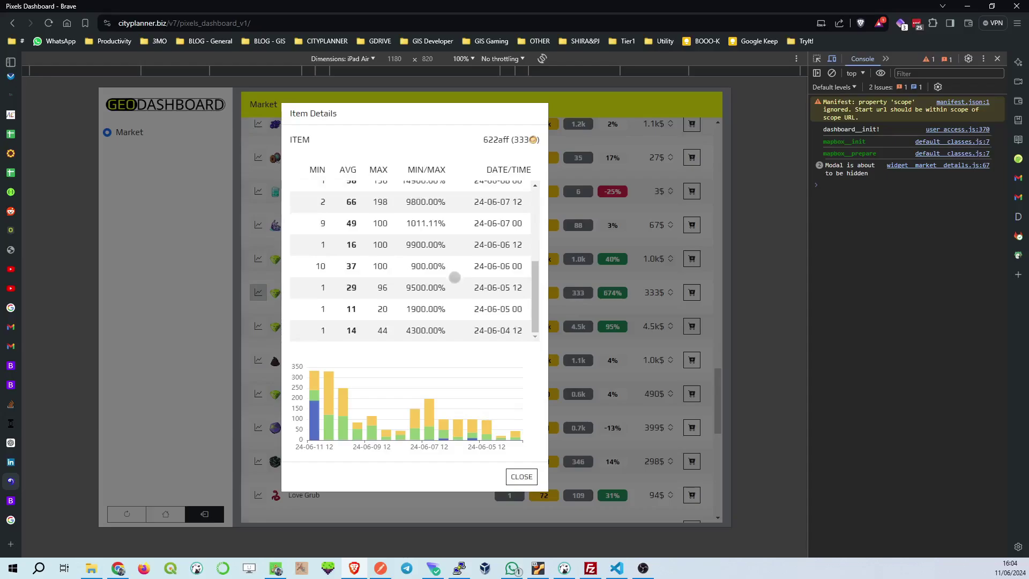
scroll(454, 277, "up", 4)
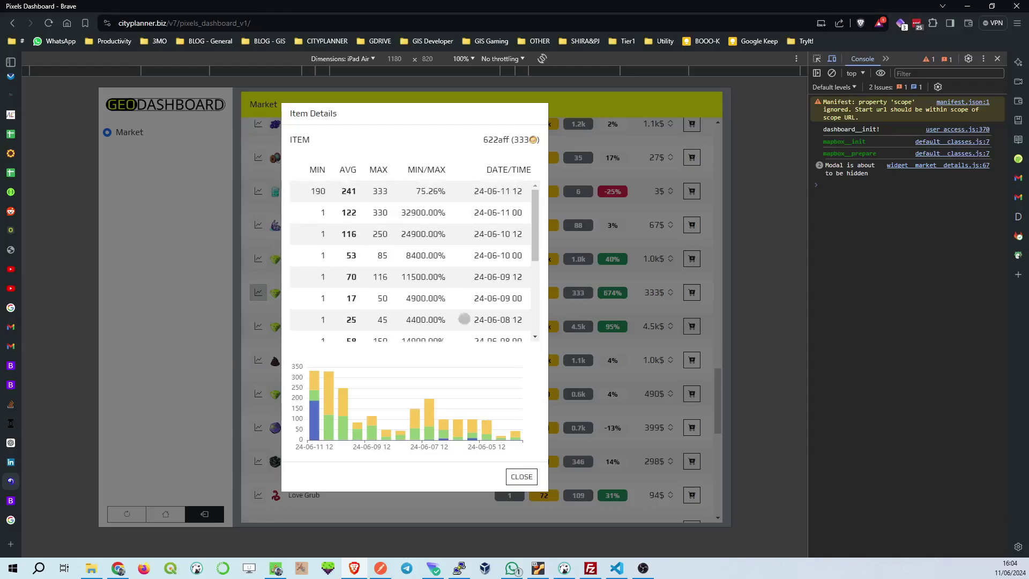
- Close the 622aff details, return the Market list to the top, and switch to Pixels
left_click(526, 475)
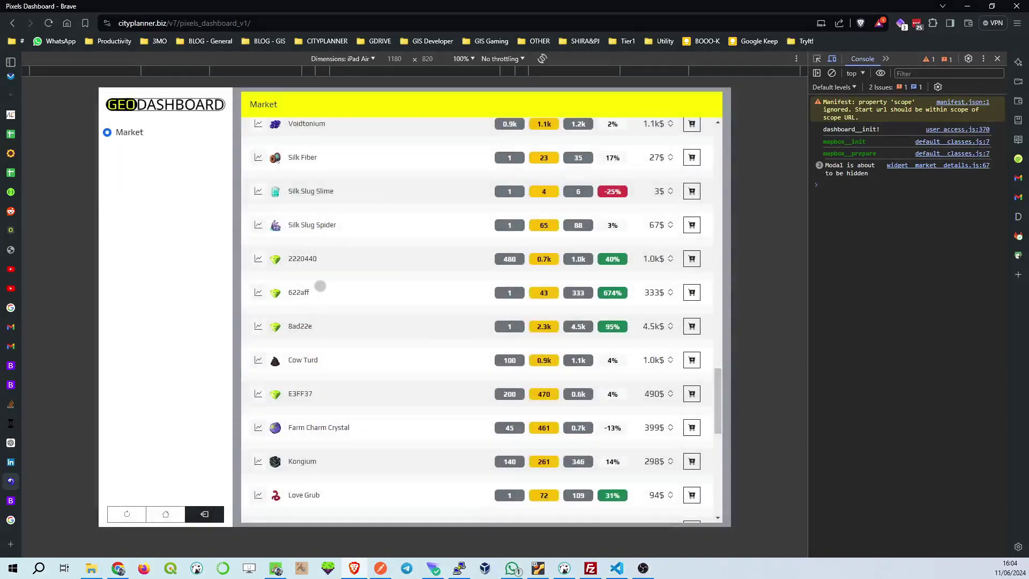
scroll(354, 295, "up", 15)
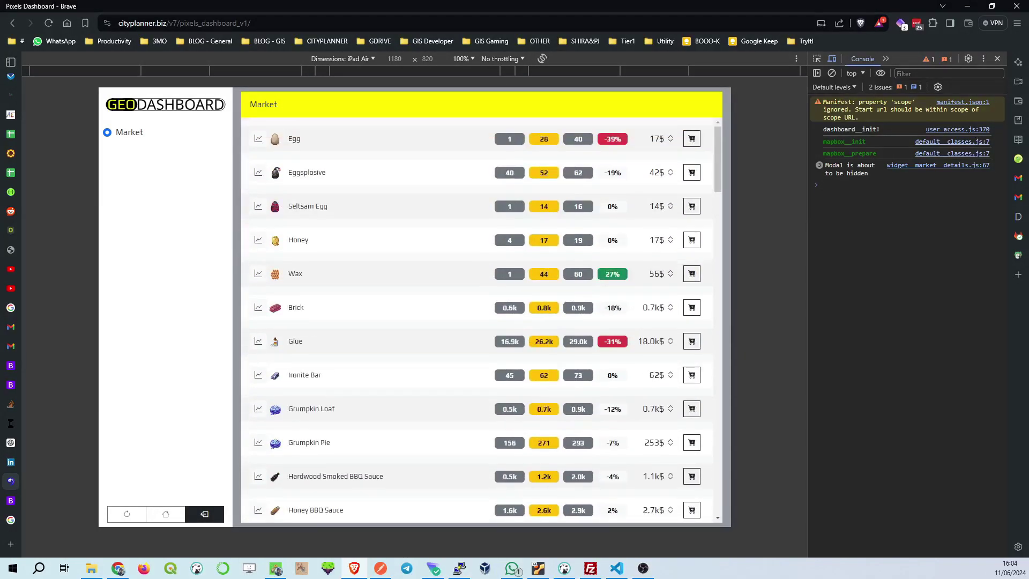
key("alt+Tab")
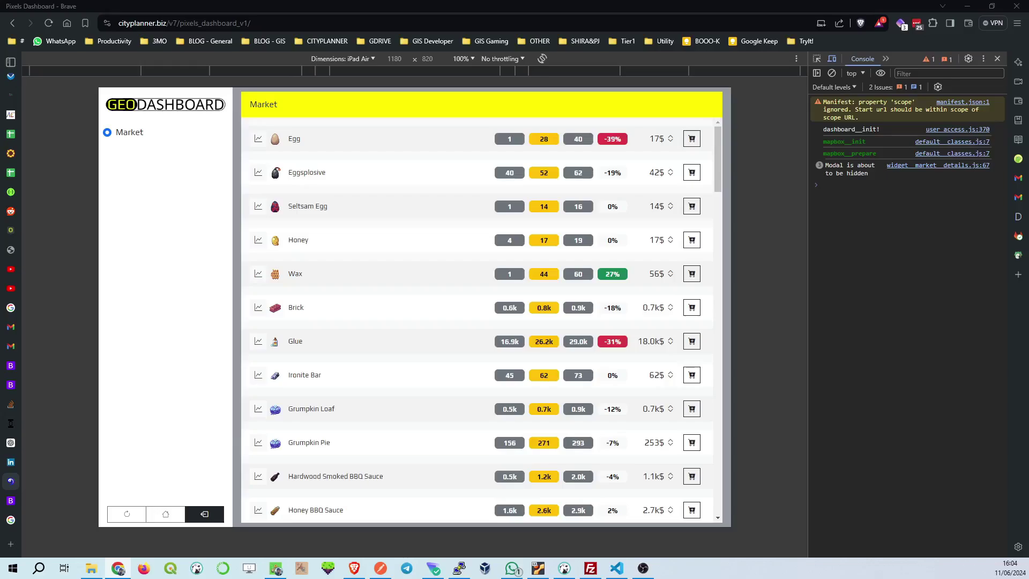
- Show Buck's Galore delivery orders in Pixels, with the game window pushed to the right edge
left_click_drag(1028, 66, 883, 119)
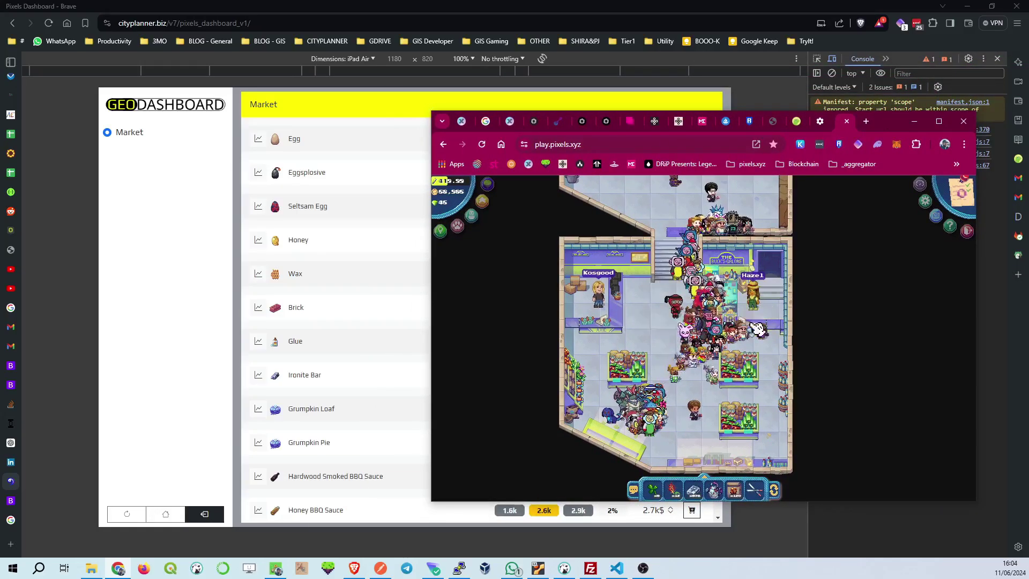
left_click(778, 331)
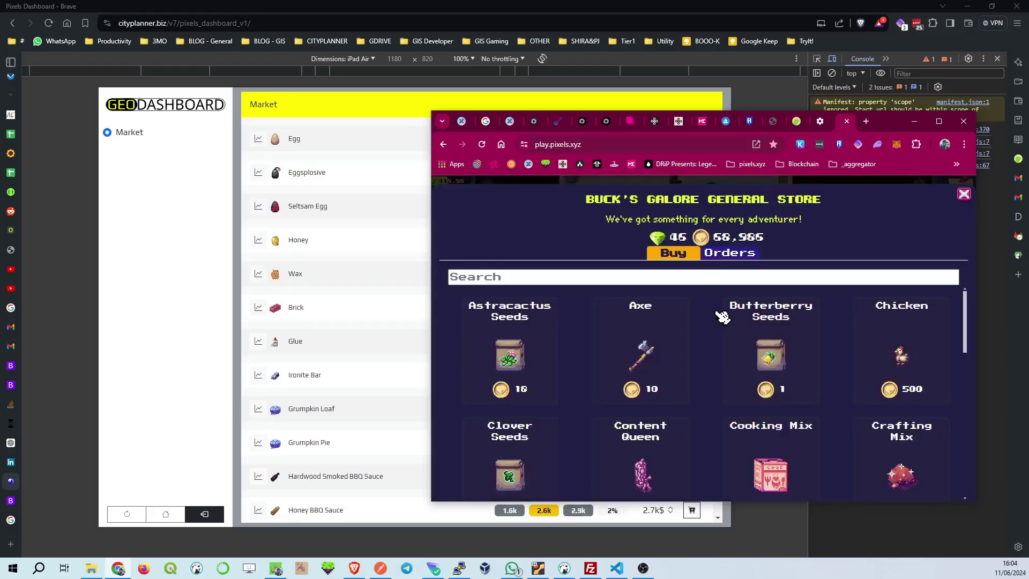
scroll(719, 315, "down", 2)
left_click(753, 259)
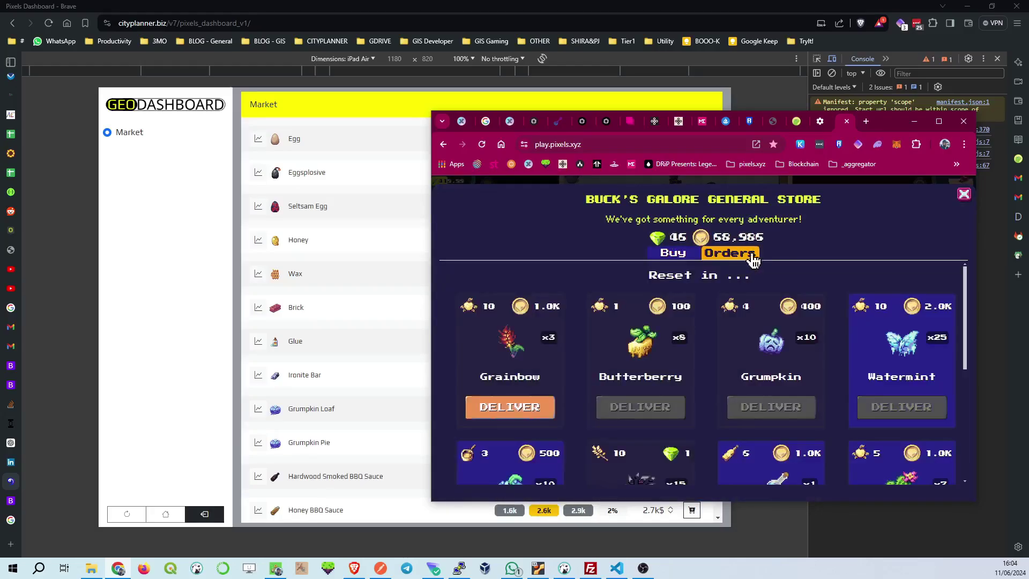
left_click(540, 410)
left_click_drag(878, 127, 784, 129)
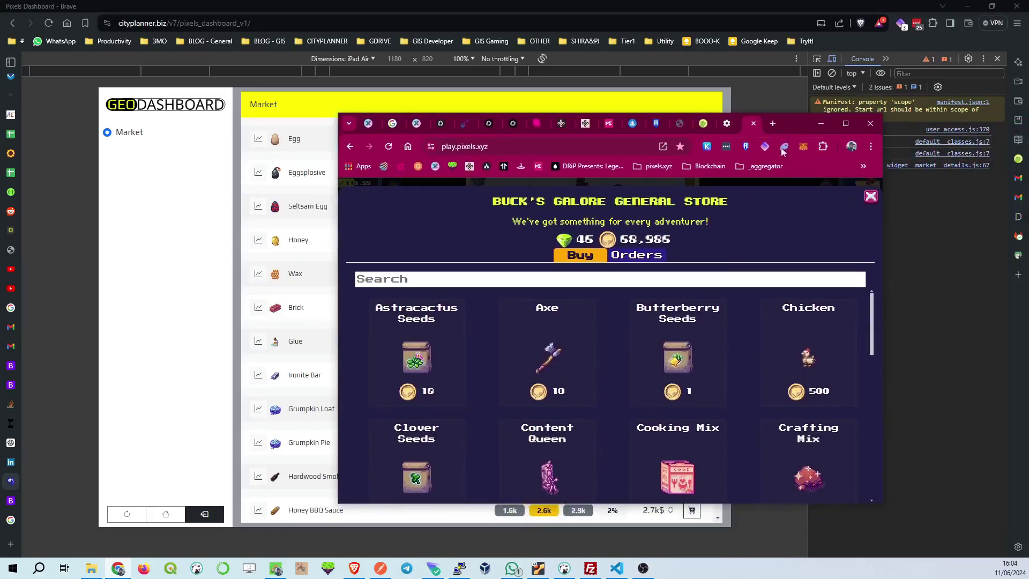
left_click(658, 262)
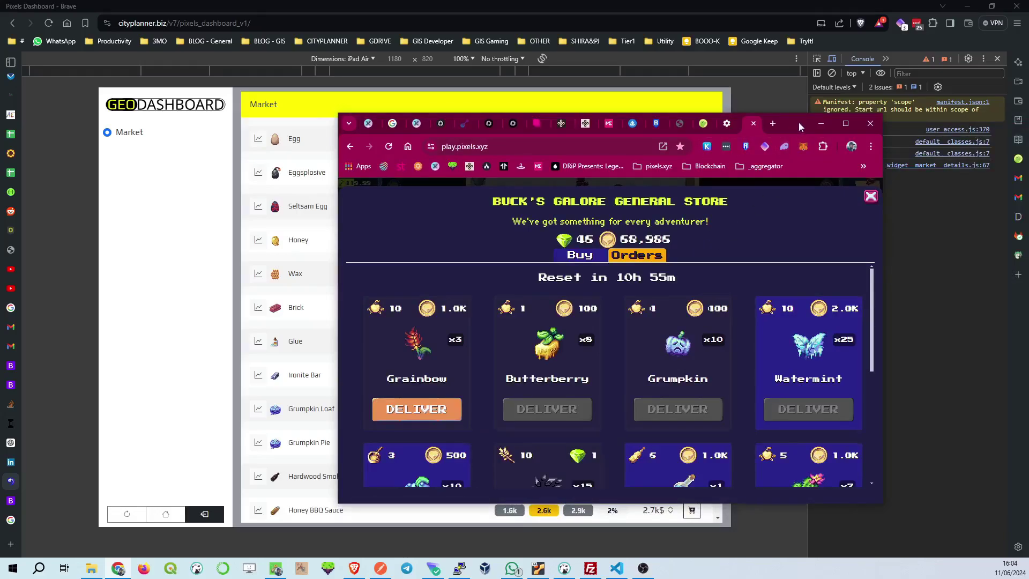
left_click_drag(799, 122, 1028, 116)
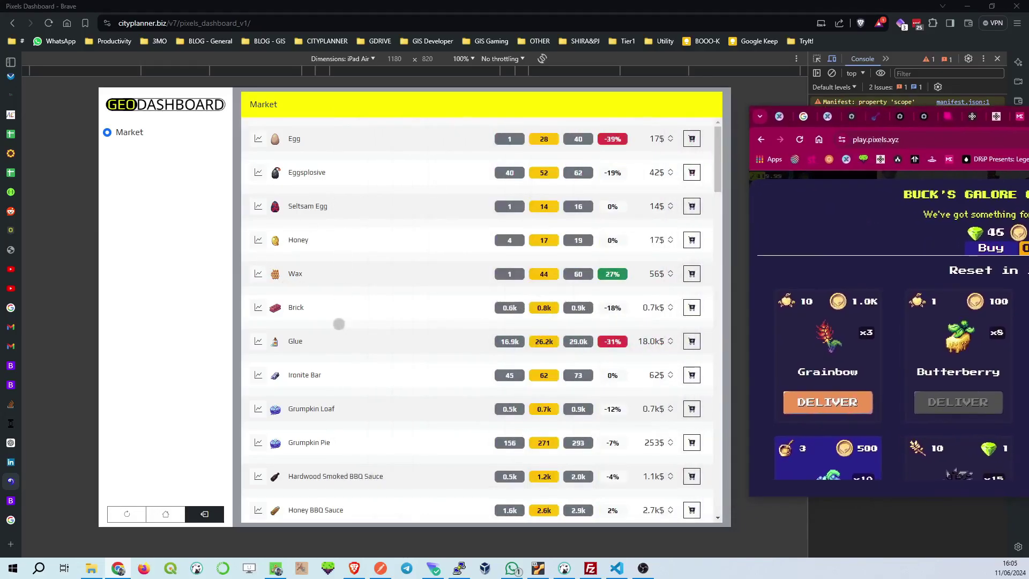
- Add Grainbow (67 coins) to the sidebar with quantity 3, totalling 201
scroll(339, 323, "down", 10)
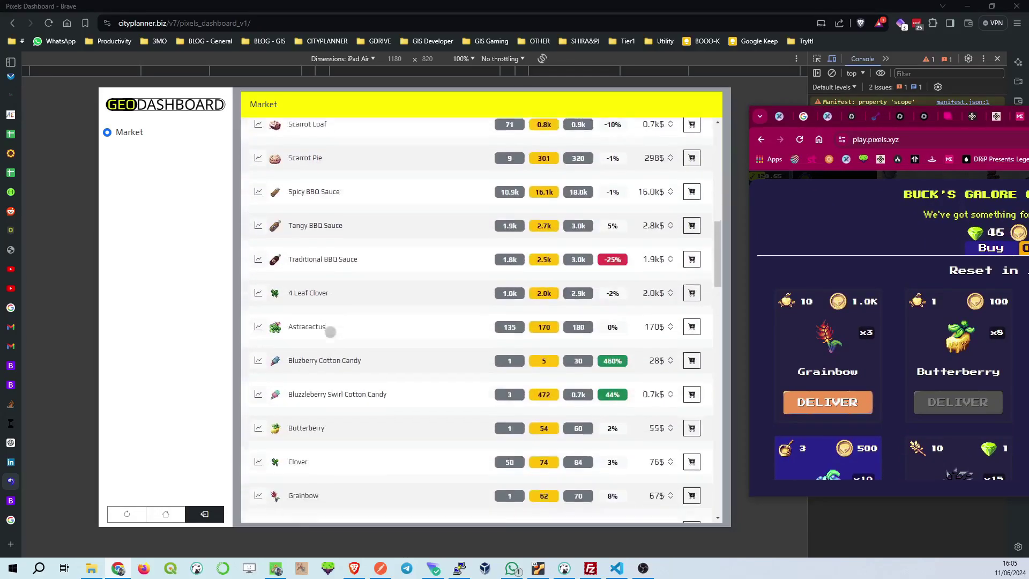
scroll(330, 332, "down", 5)
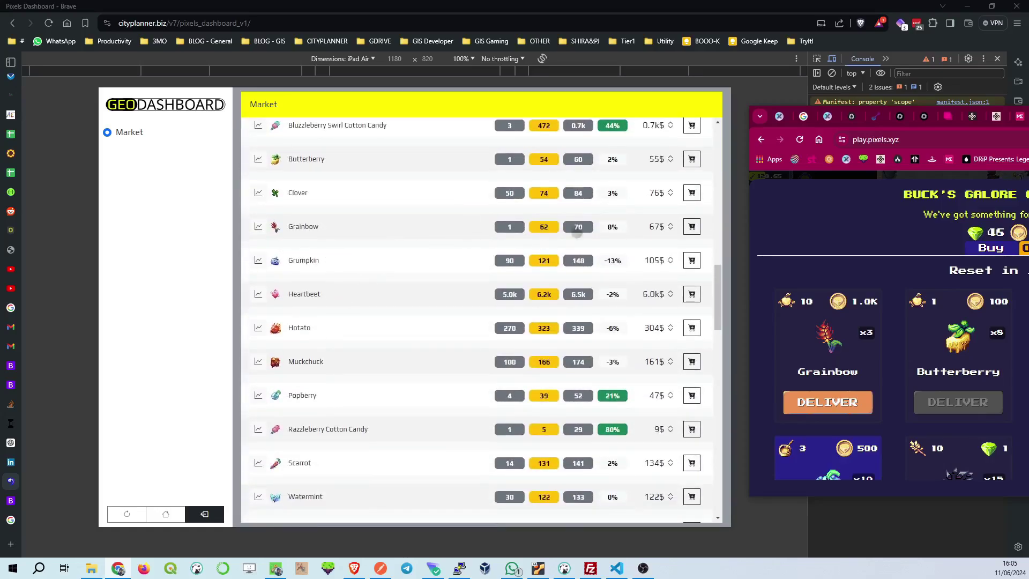
left_click(691, 226)
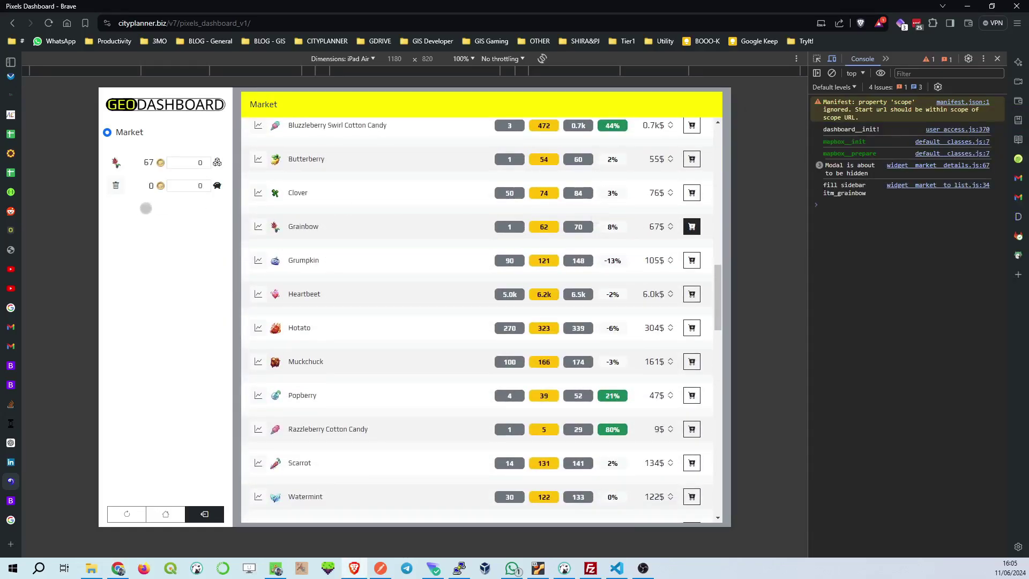
left_click(193, 162)
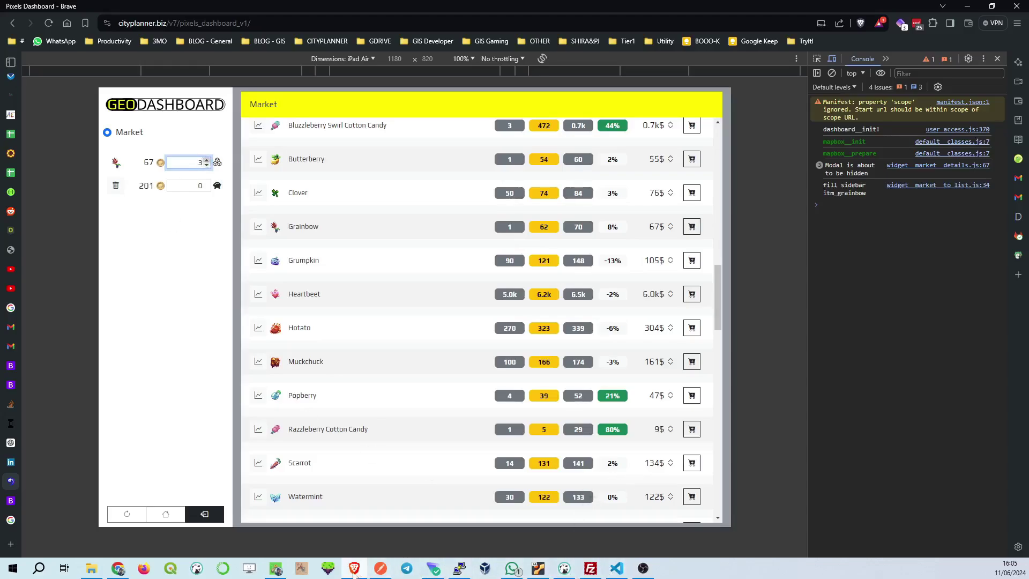
left_click(120, 570)
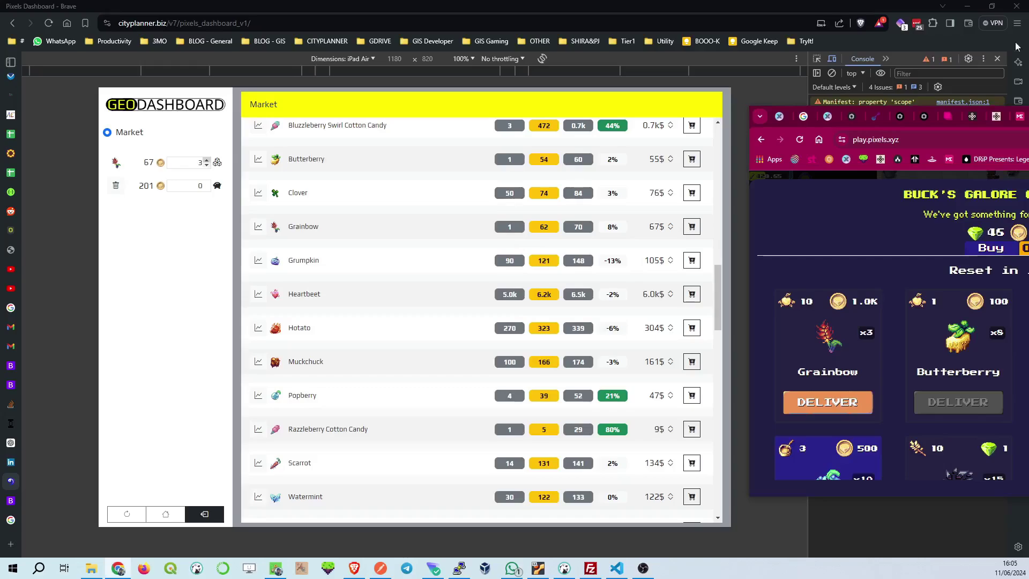
- Restore the dashboard window, narrow it to uncover the game, and close DevTools
left_click(988, 9)
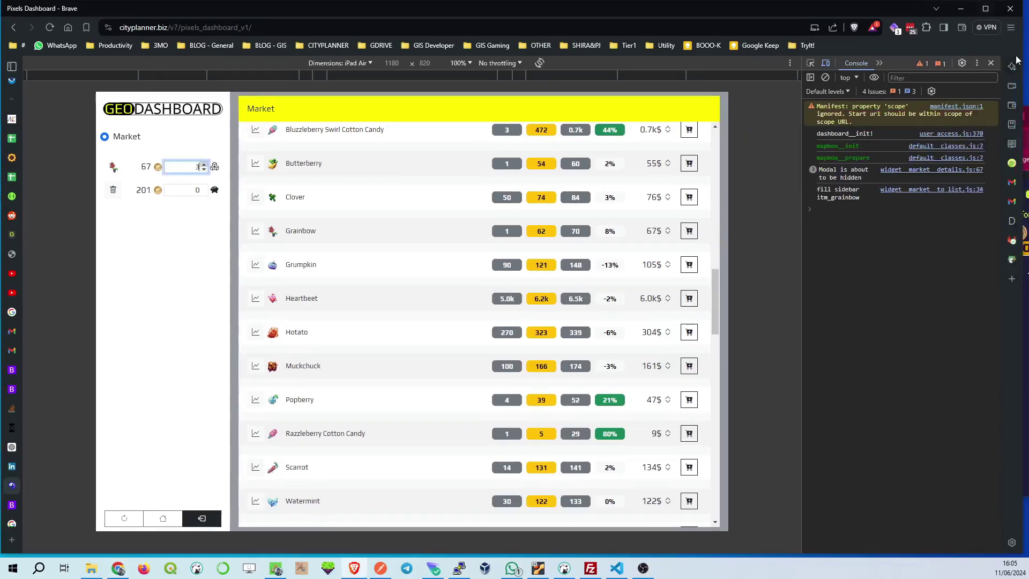
left_click_drag(1023, 55, 669, 59)
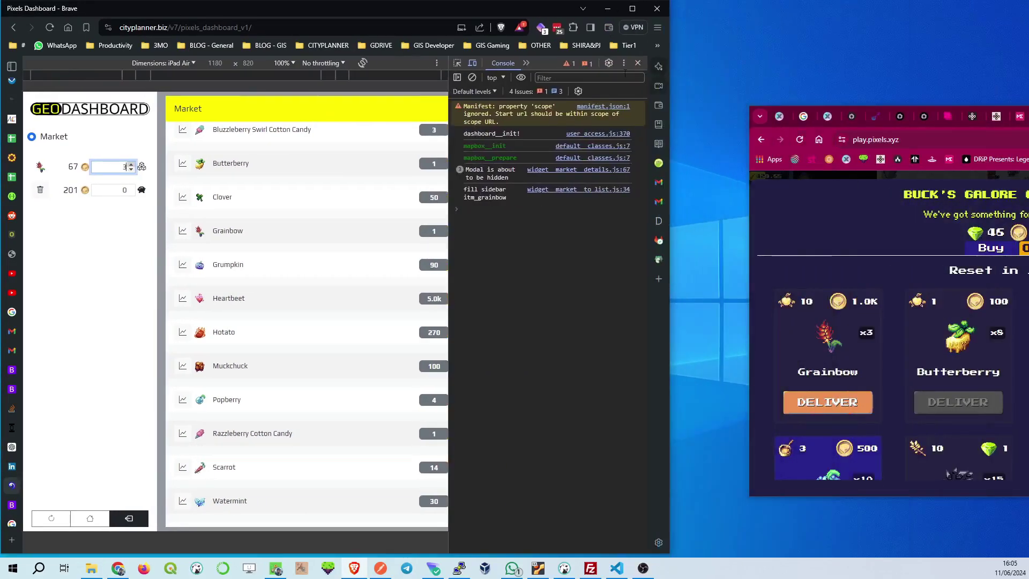
left_click(638, 64)
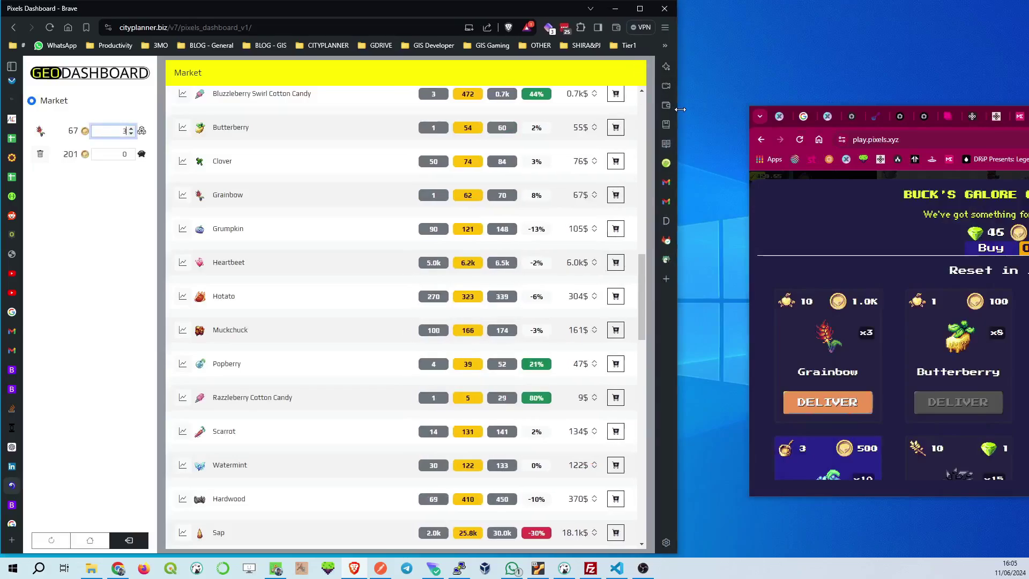
- Position the Pixels window beside the dashboard and scroll the Market list back up
left_click_drag(1028, 117, 935, 41)
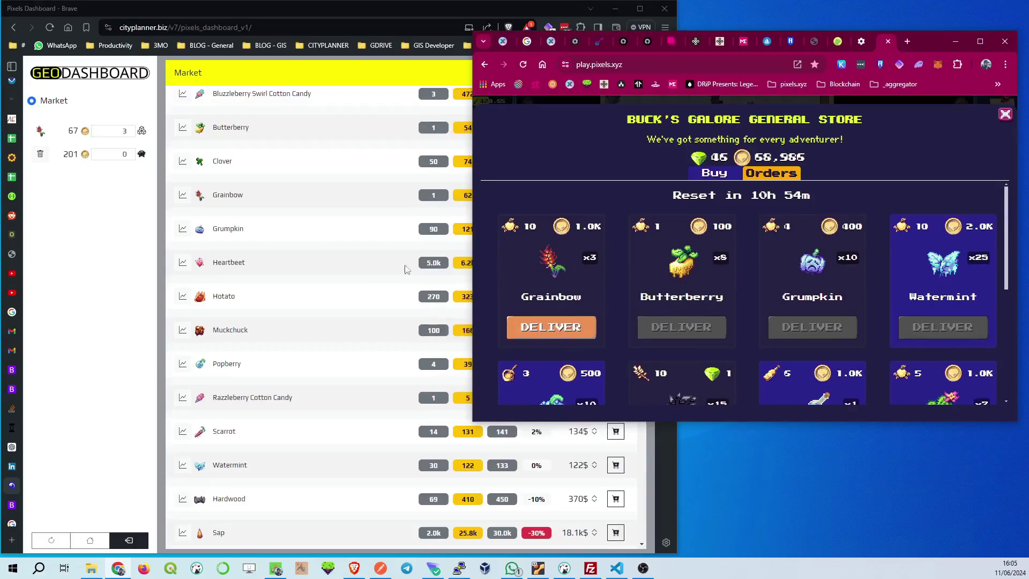
scroll(345, 346, "up", 2)
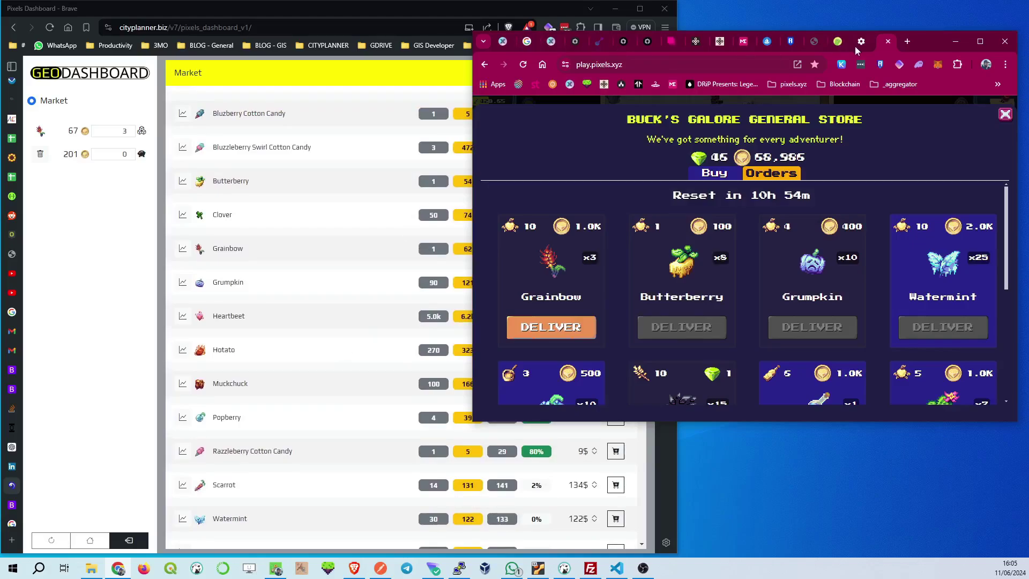
left_click_drag(921, 40, 1028, 81)
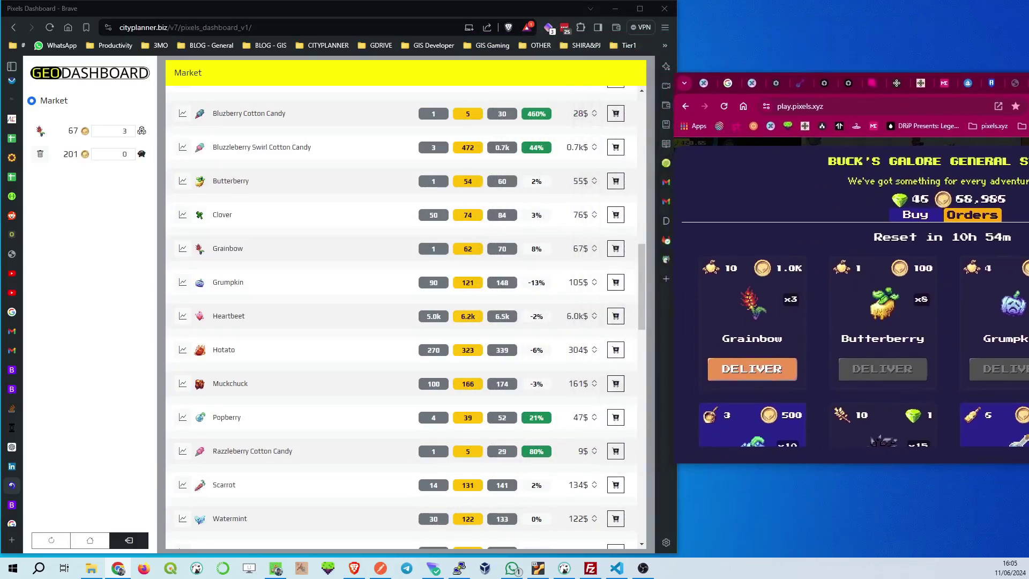
- Track Butterberry at quantity 8 and enter order values 1000 for Grainbow and 100 for Butterberry
left_click(615, 181)
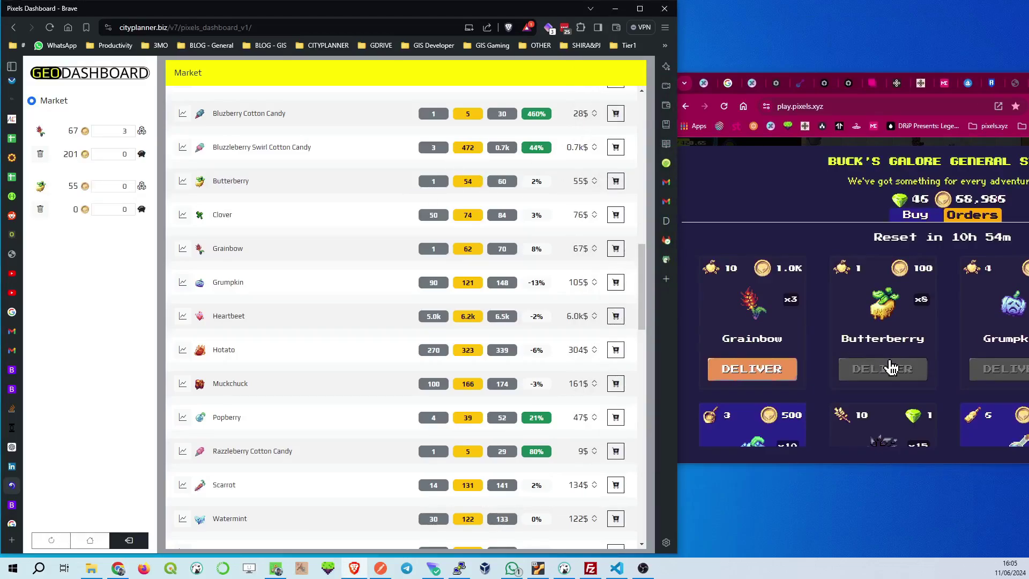
left_click(131, 185)
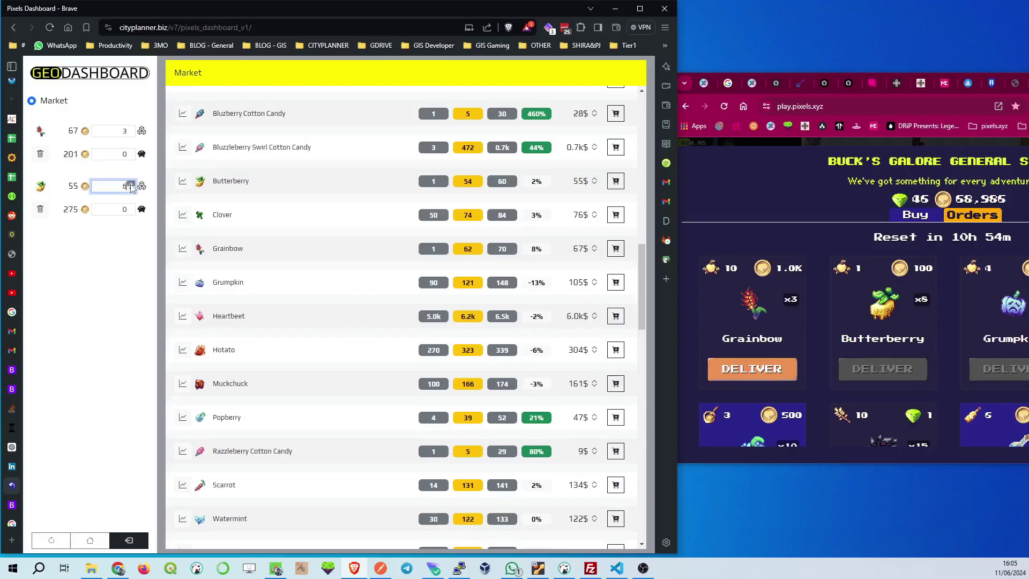
double_click(123, 154)
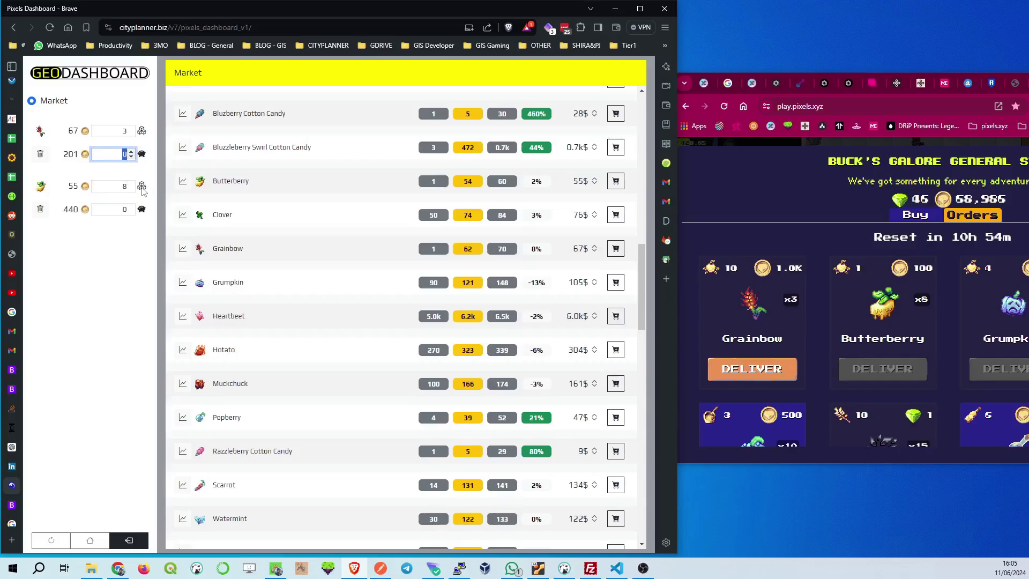
double_click(123, 209)
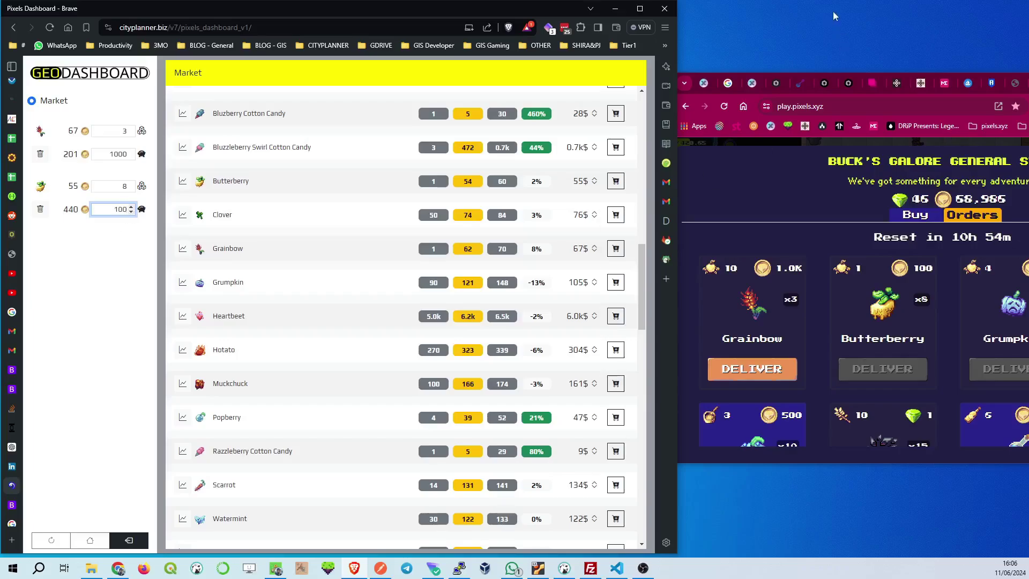
- Shift the game window aside so the dashboard's sidebar stays visible
left_click_drag(1028, 83, 858, 51)
scroll(756, 248, "down", 2)
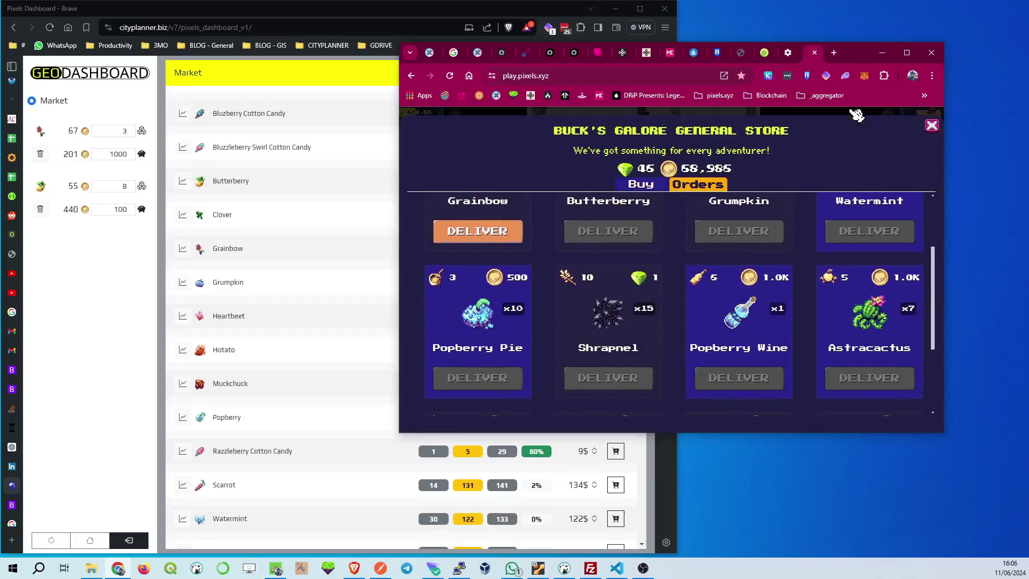
left_click_drag(857, 52, 893, 48)
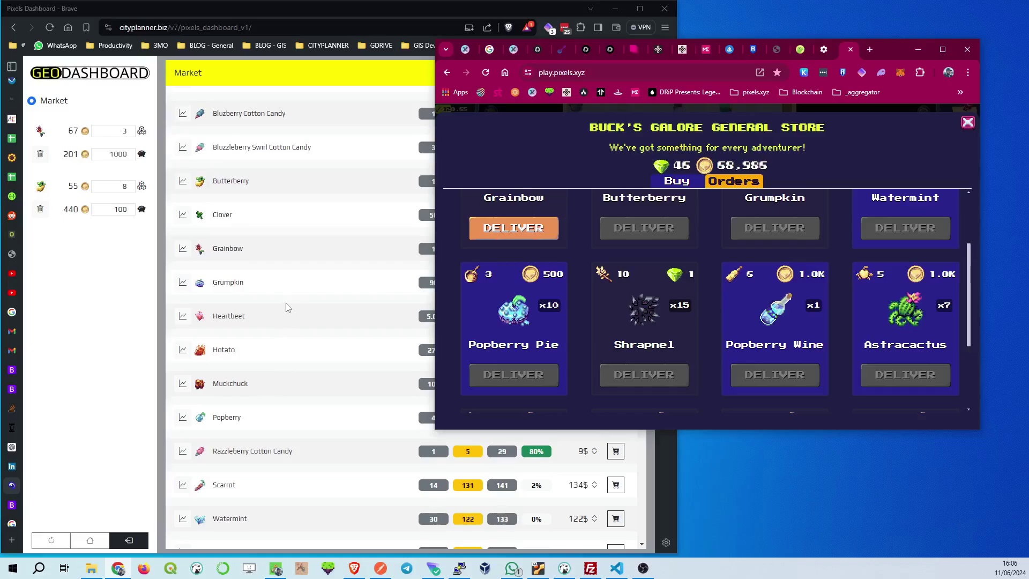
- Add Astracactus to the sidebar at 170 coins ×7 (1.2k total) with a 1000 order value
scroll(288, 307, "up", 2)
left_click_drag(865, 48, 1028, 65)
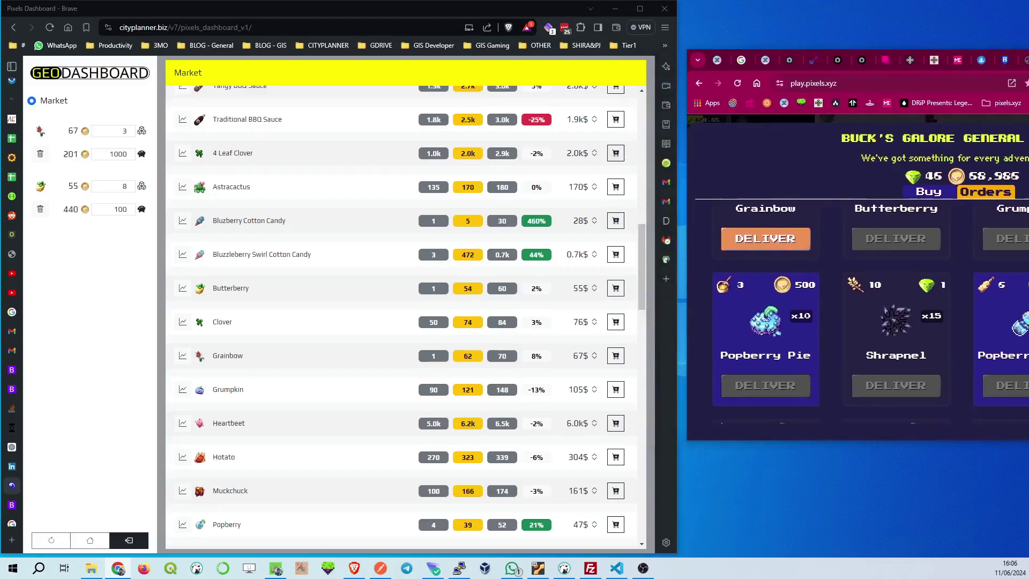
left_click(615, 187)
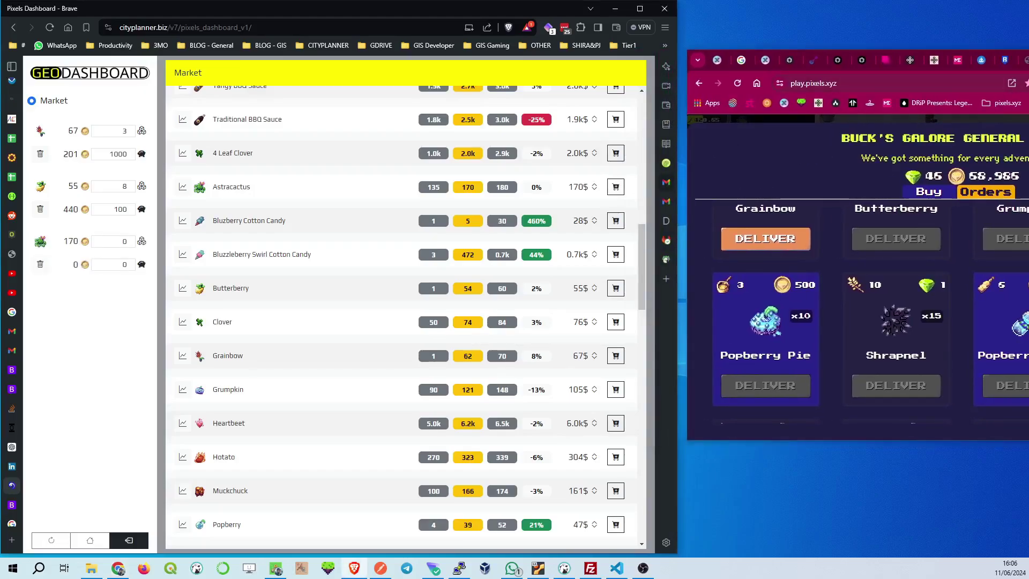
left_click_drag(1028, 56, 1028, 79)
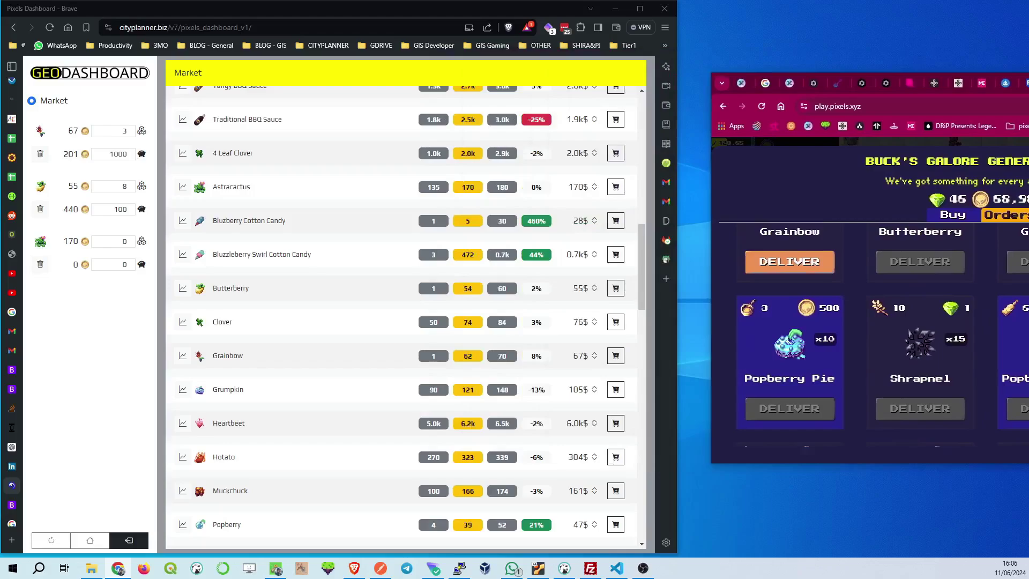
left_click(130, 239)
left_click(130, 239)
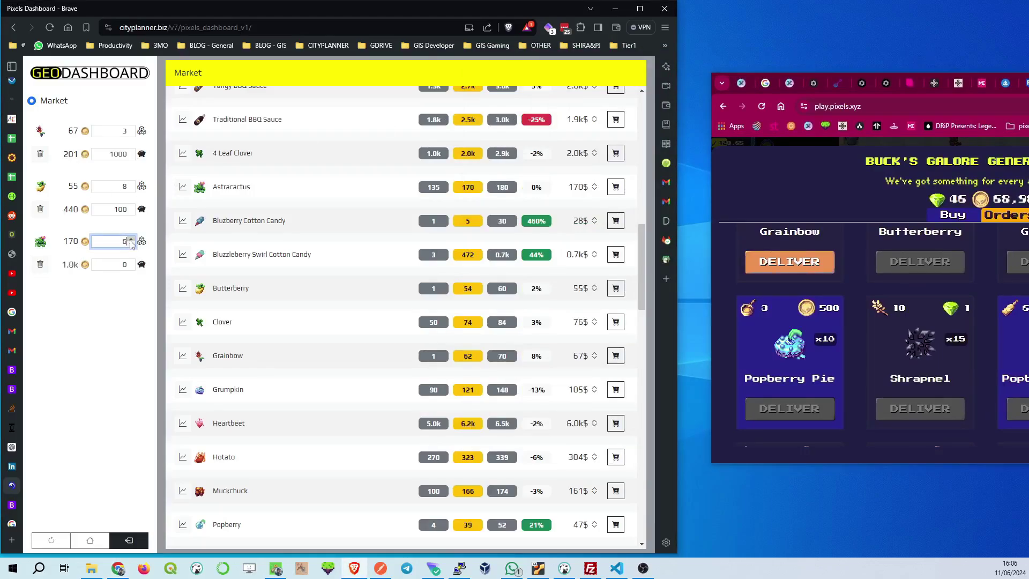
double_click(127, 269)
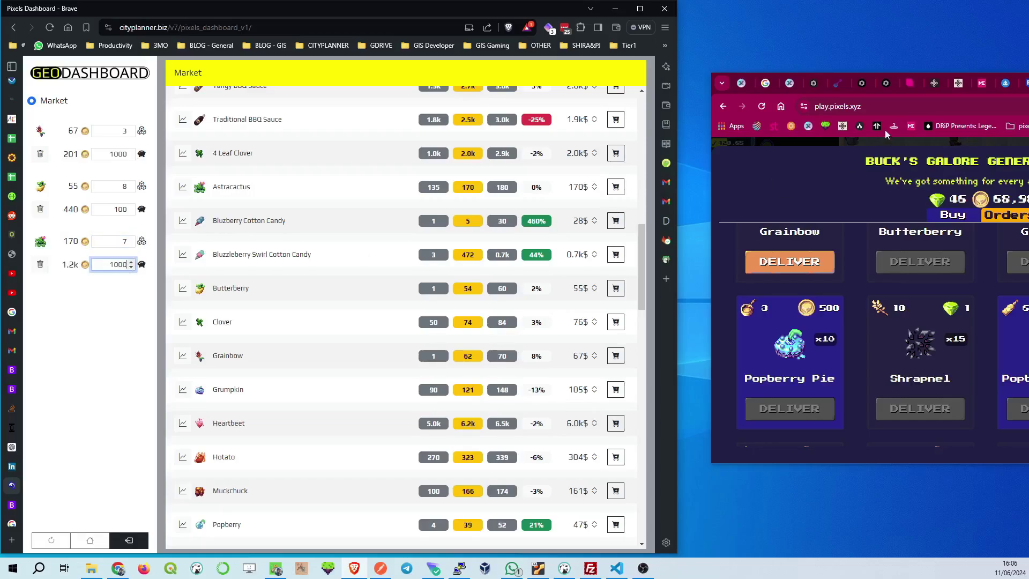
left_click_drag(1026, 83, 741, 65)
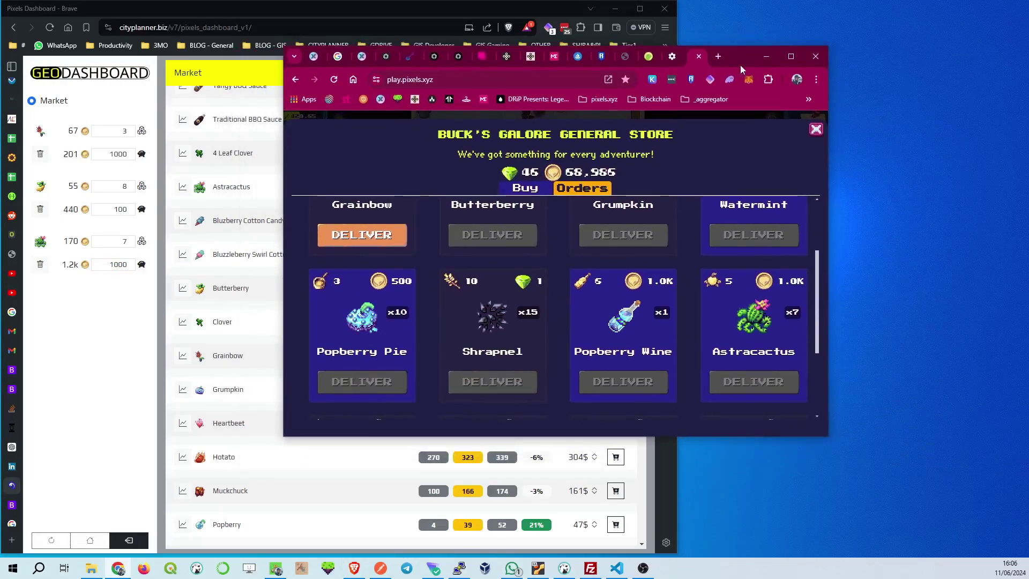
- Walk the character into Buck Galore and open the Marketplace kiosk
left_click(815, 132)
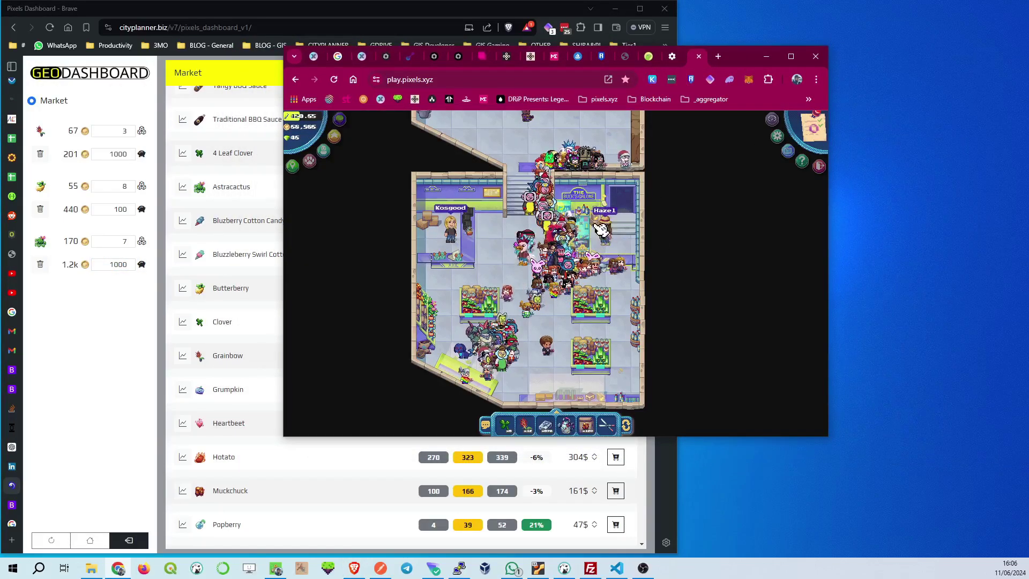
left_click(501, 221)
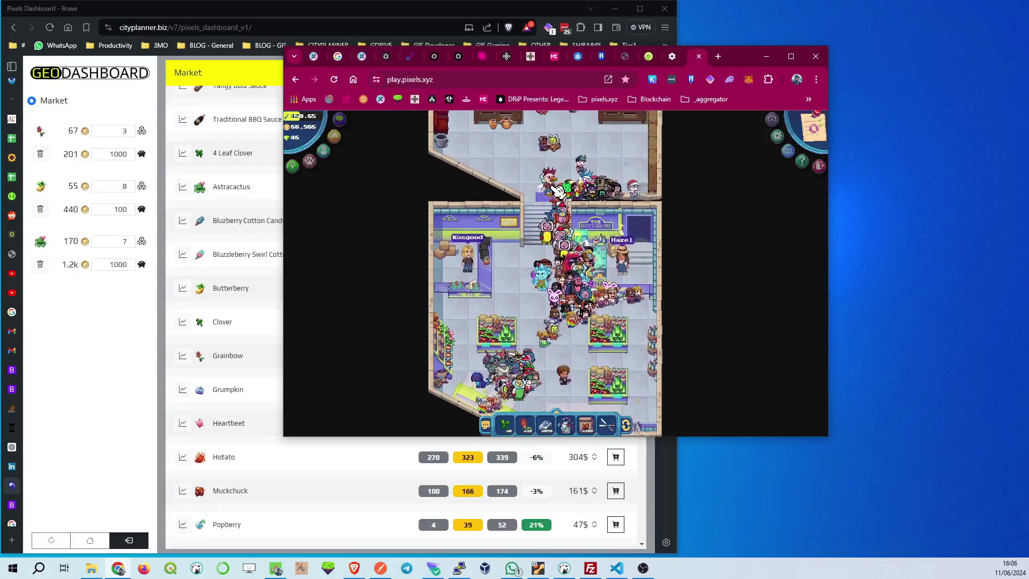
key("w")
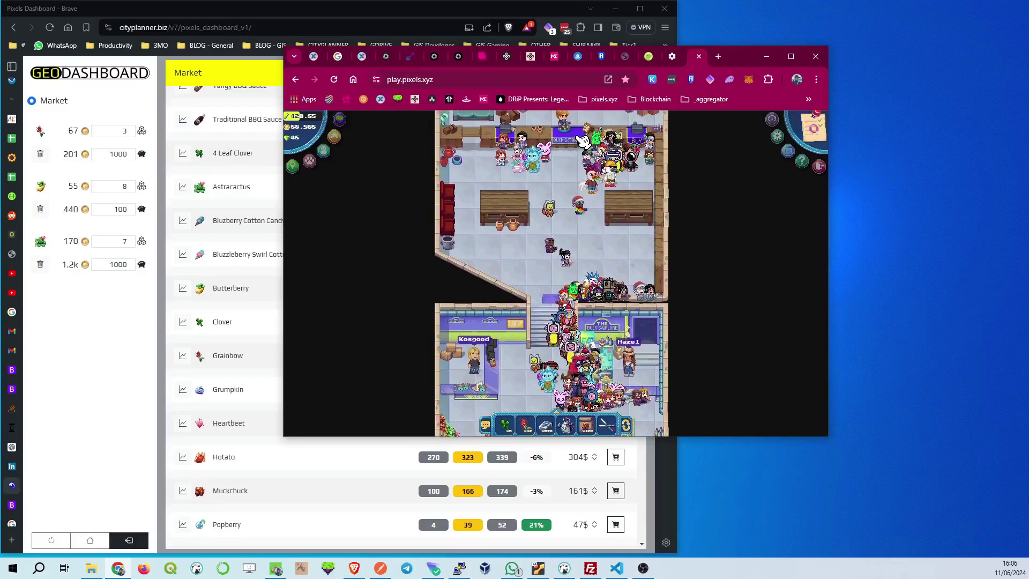
key("w")
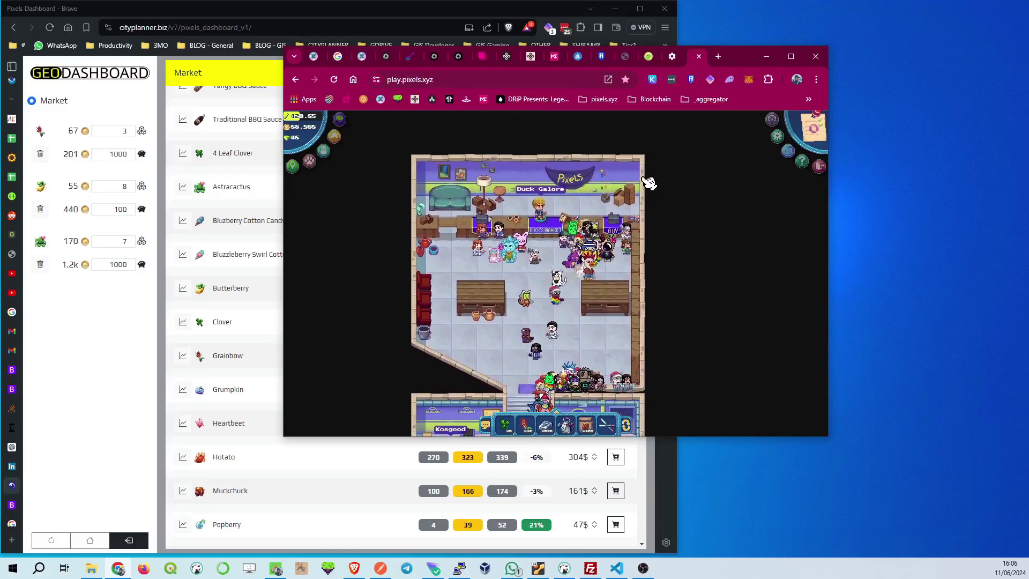
left_click(615, 224)
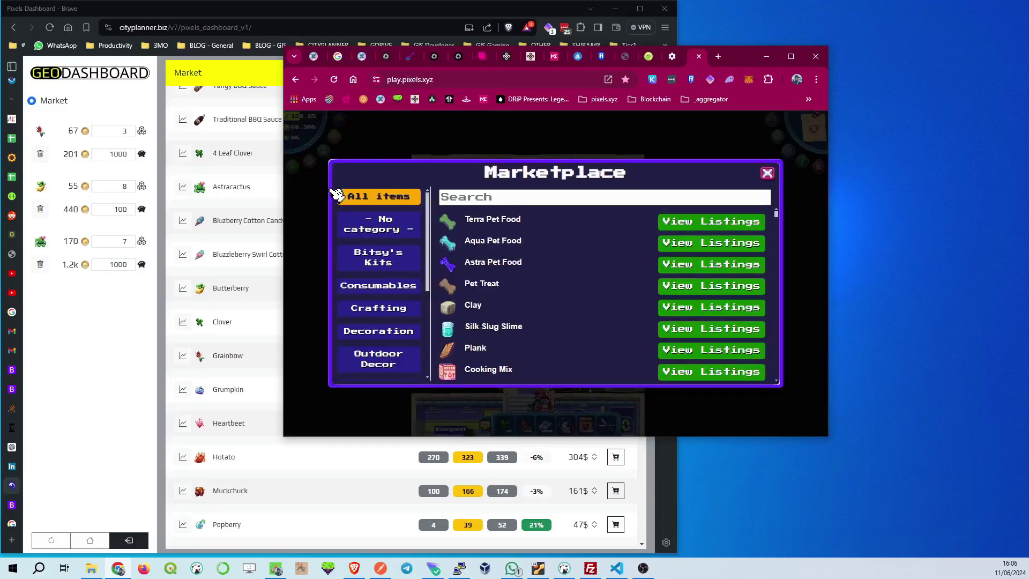
- Search 'gra' and buy 3 Grainbow from the cheapest seller for 204 coins
left_click(515, 195)
type("gr")
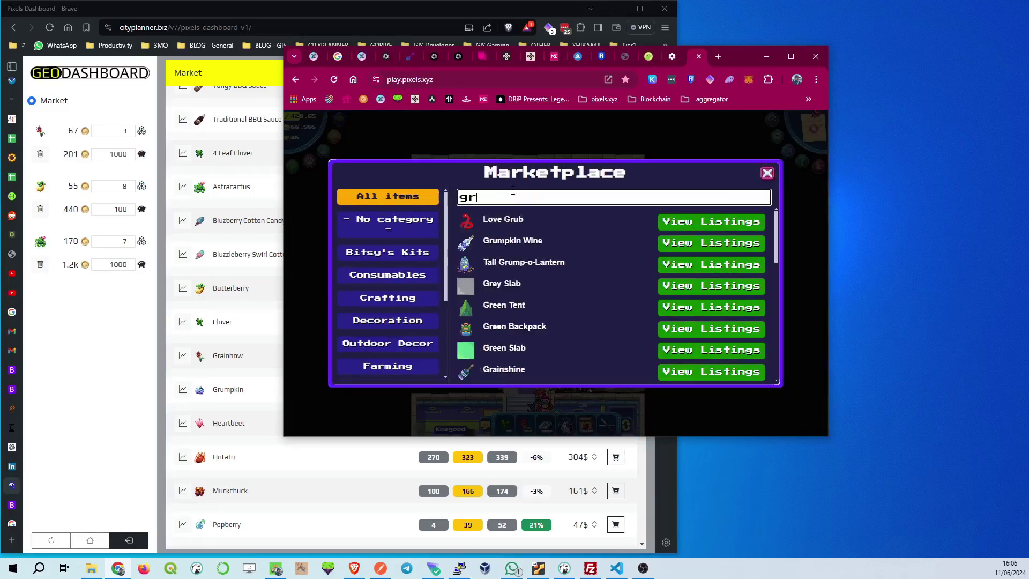
type("a")
left_click(680, 246)
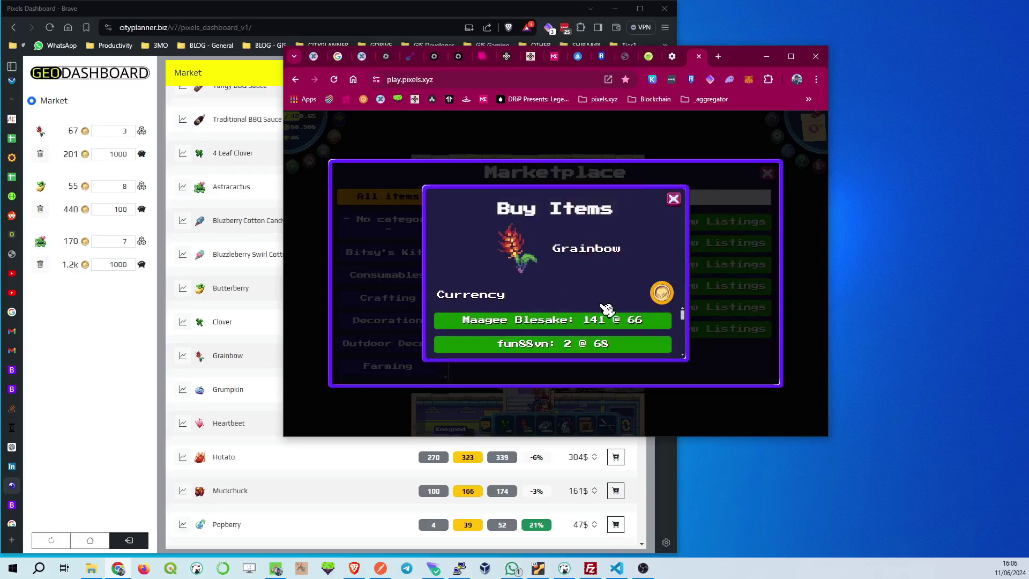
left_click(609, 328)
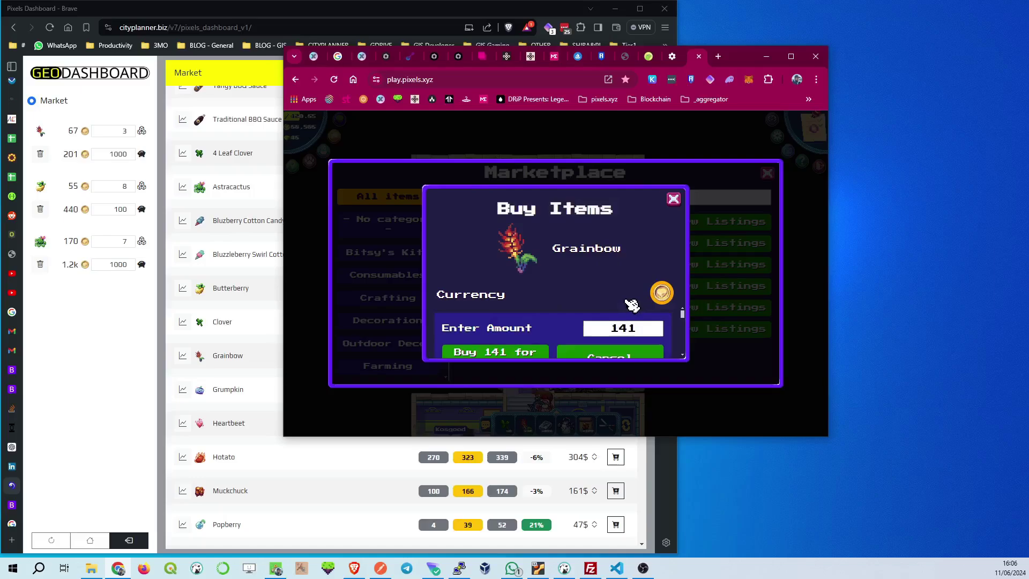
double_click(606, 327)
type("3")
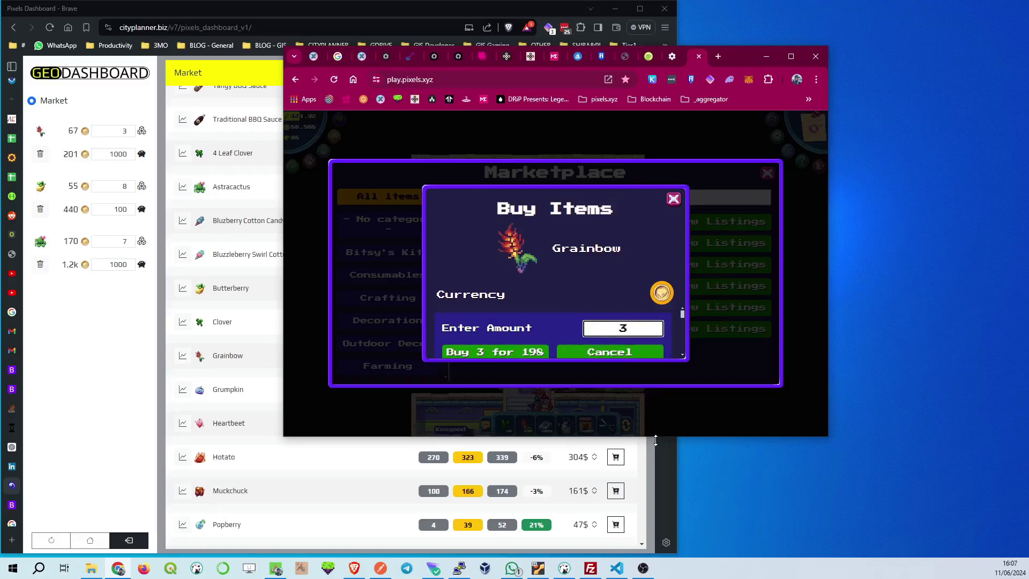
left_click_drag(655, 440, 654, 533)
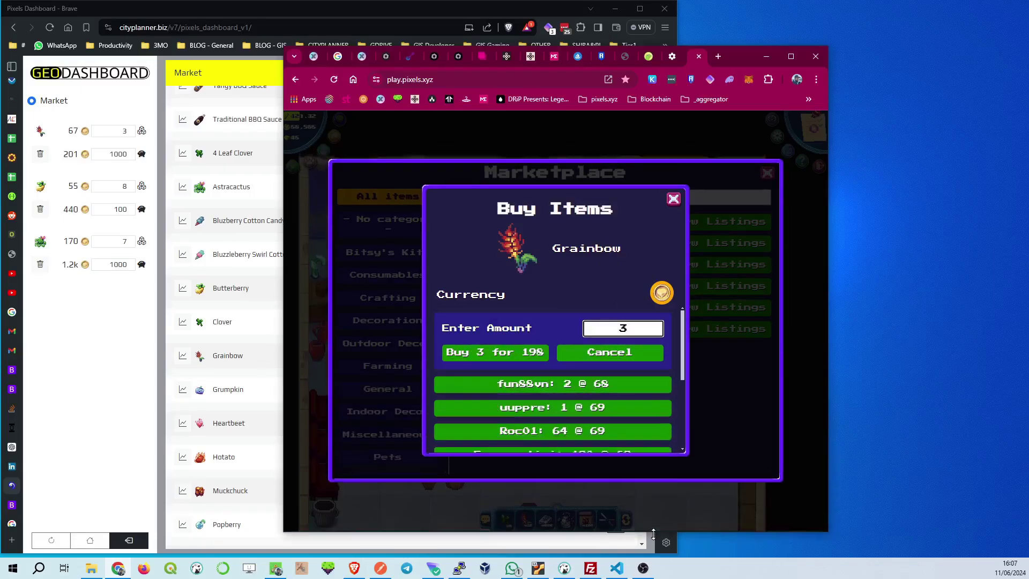
left_click(527, 355)
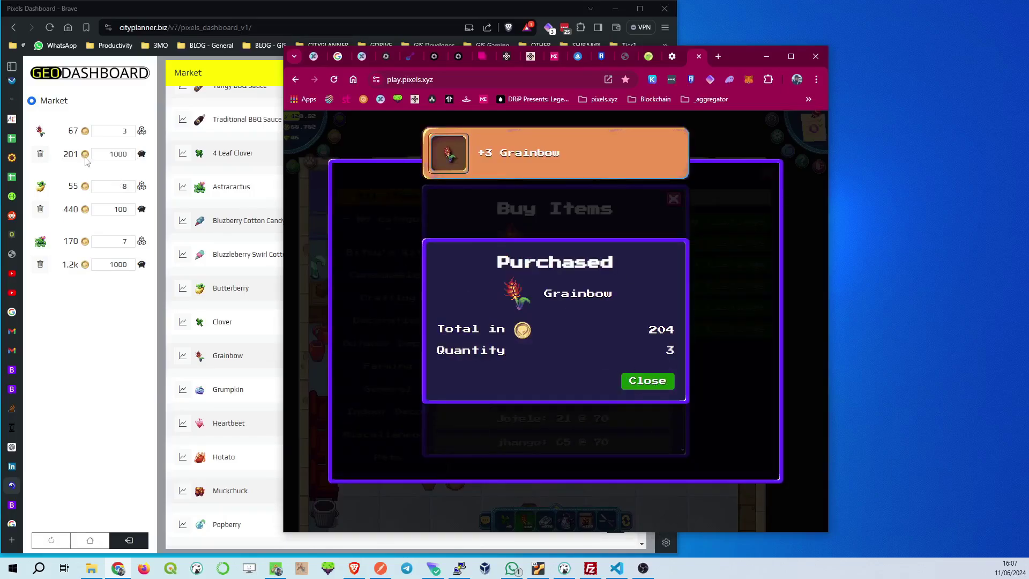
left_click(632, 383)
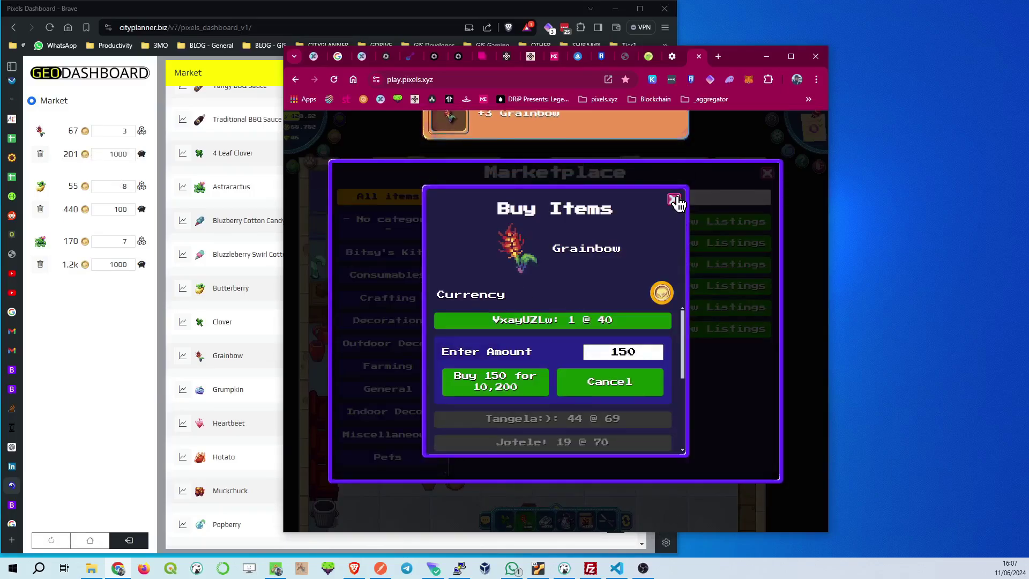
- Search 'butt' and buy 8 Butterberry from the cheapest seller for 440 coins
left_click(675, 198)
left_click_drag(678, 196, 443, 190)
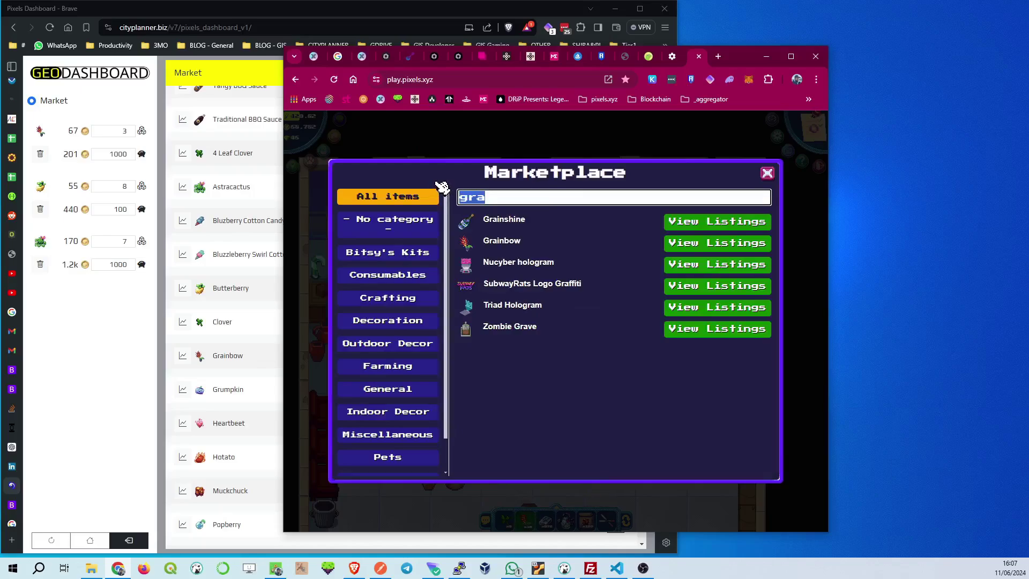
type("butt")
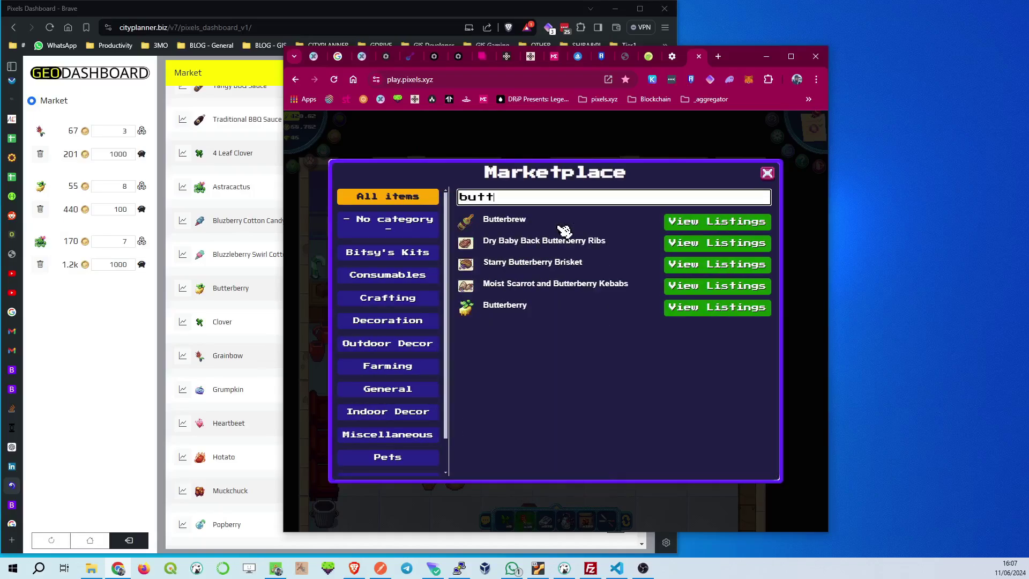
left_click(692, 309)
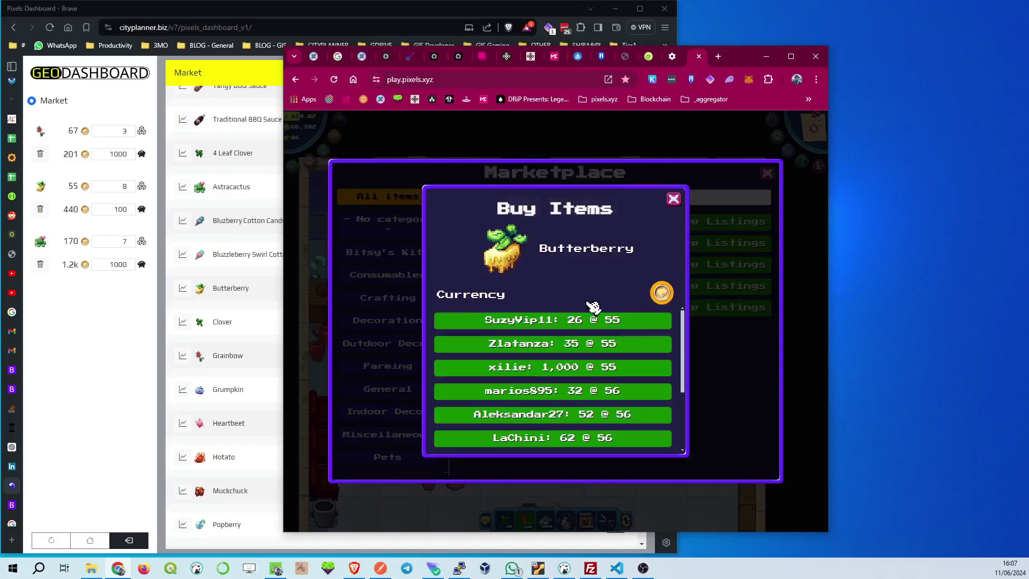
left_click(604, 325)
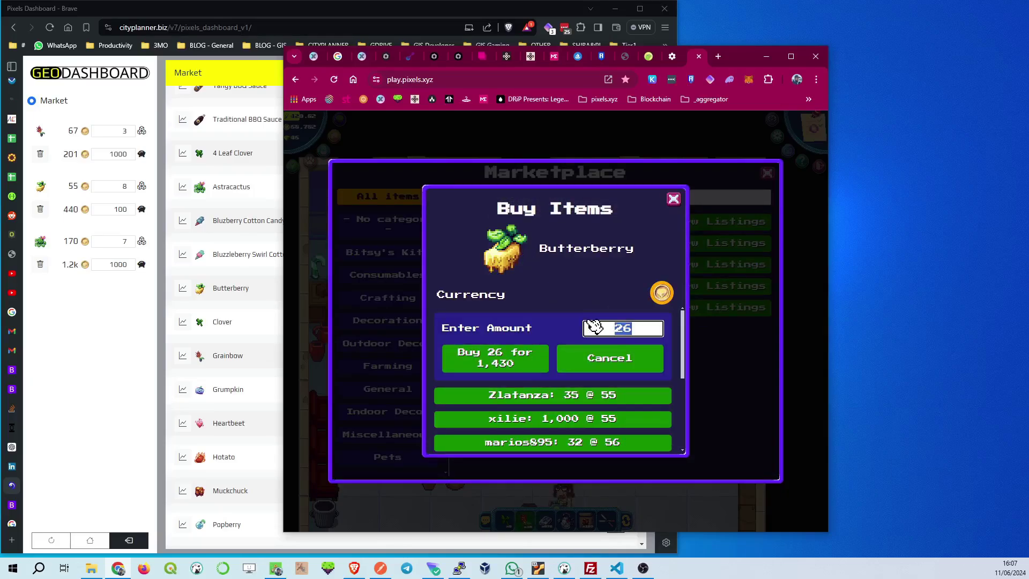
type("8")
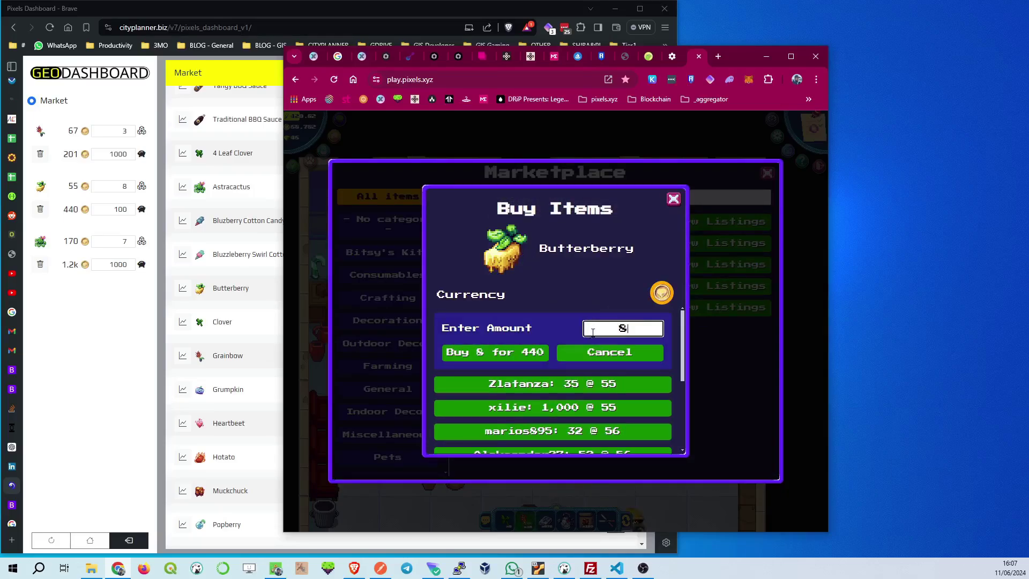
left_click(535, 360)
left_click(641, 382)
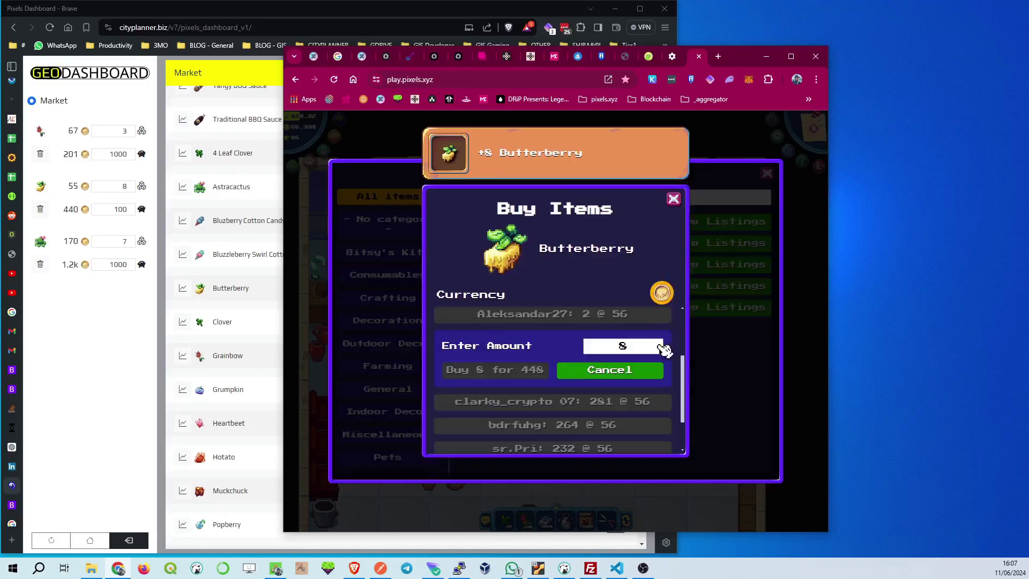
- Close the Marketplace and walk the character to Buck's Galore General Store
left_click(674, 206)
left_click(127, 242)
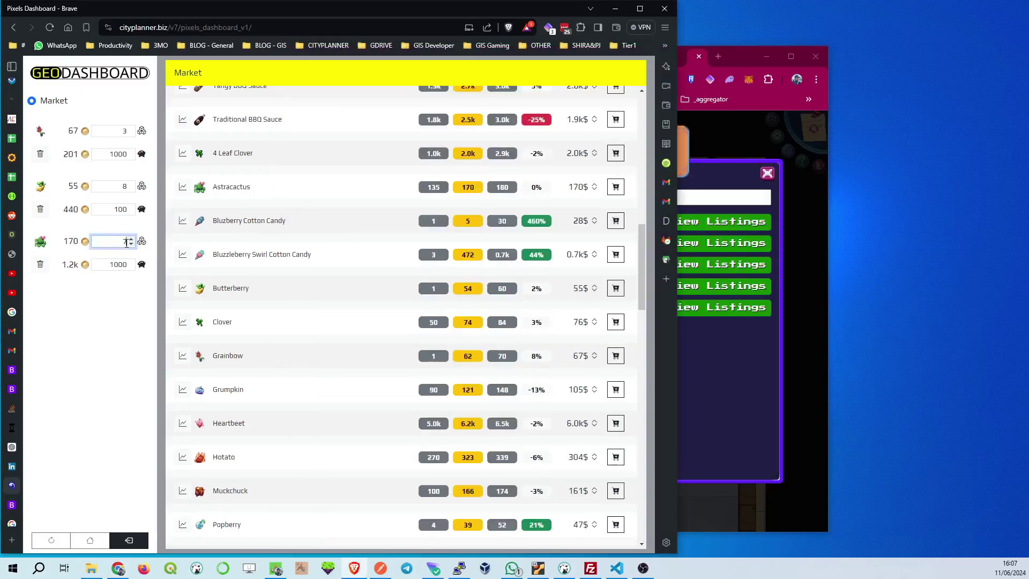
left_click(738, 58)
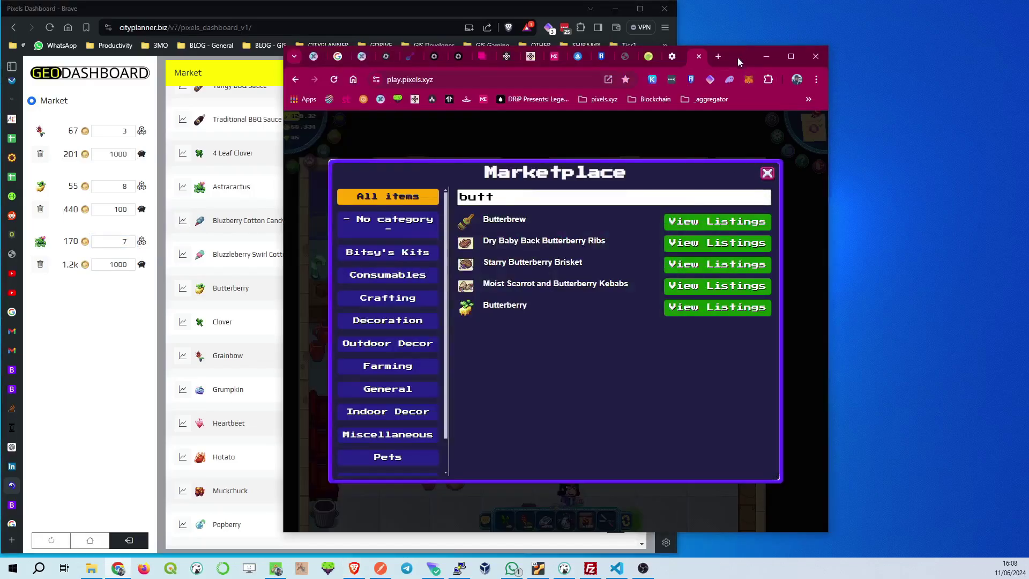
left_click(766, 173)
left_click(661, 493)
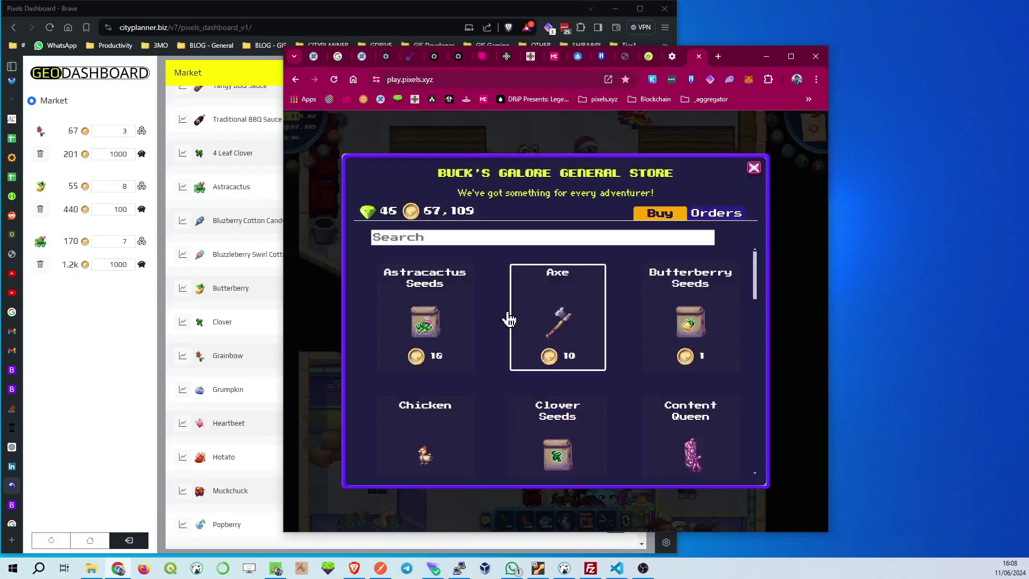
- Deliver the Grainbow, Butterberry and Astracactus orders at the general store, then minimize the game
left_click(731, 215)
left_click(454, 374)
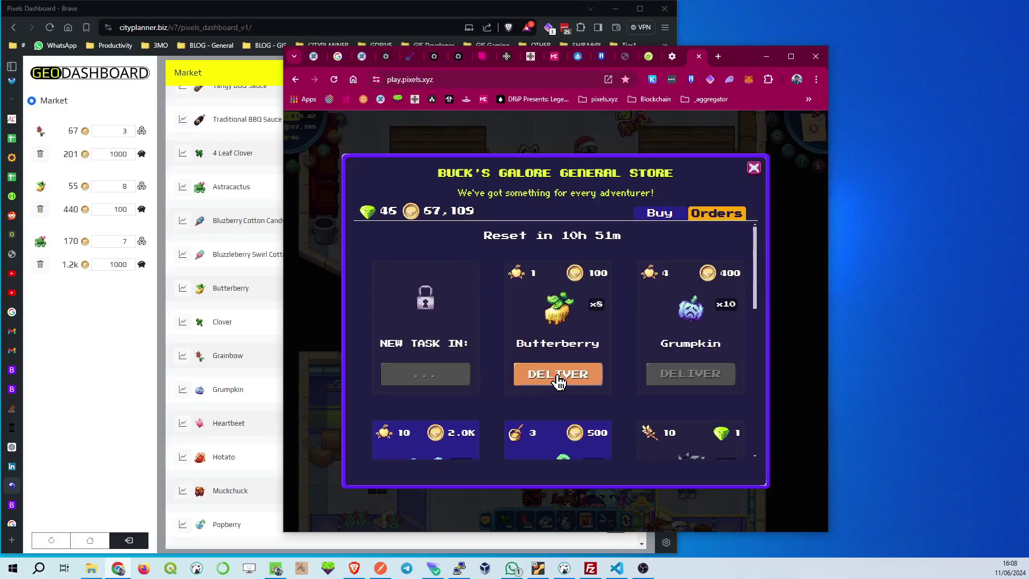
left_click(558, 378)
scroll(624, 349, "down", 5)
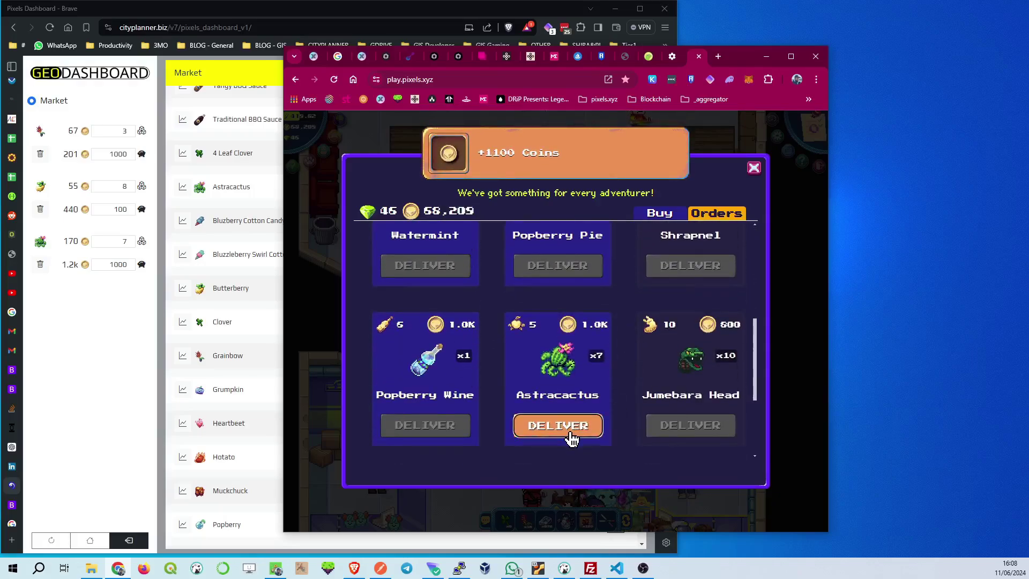
left_click(570, 436)
scroll(621, 379, "down", 2)
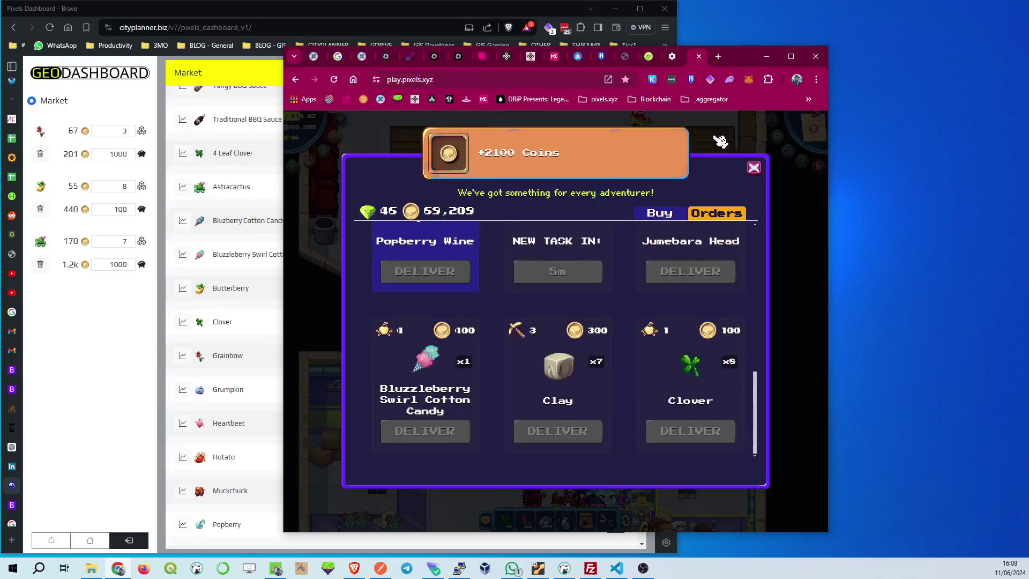
left_click(766, 56)
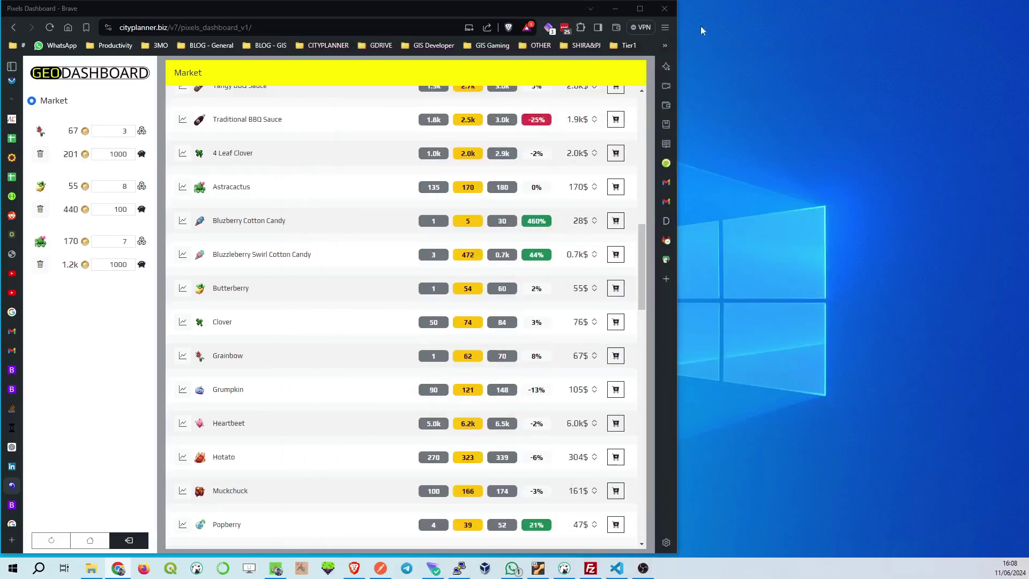
- Maximise the dashboard, scroll the Market list to the top, and highlight Glue's -31% change
left_click(639, 8)
scroll(604, 304, "up", 10)
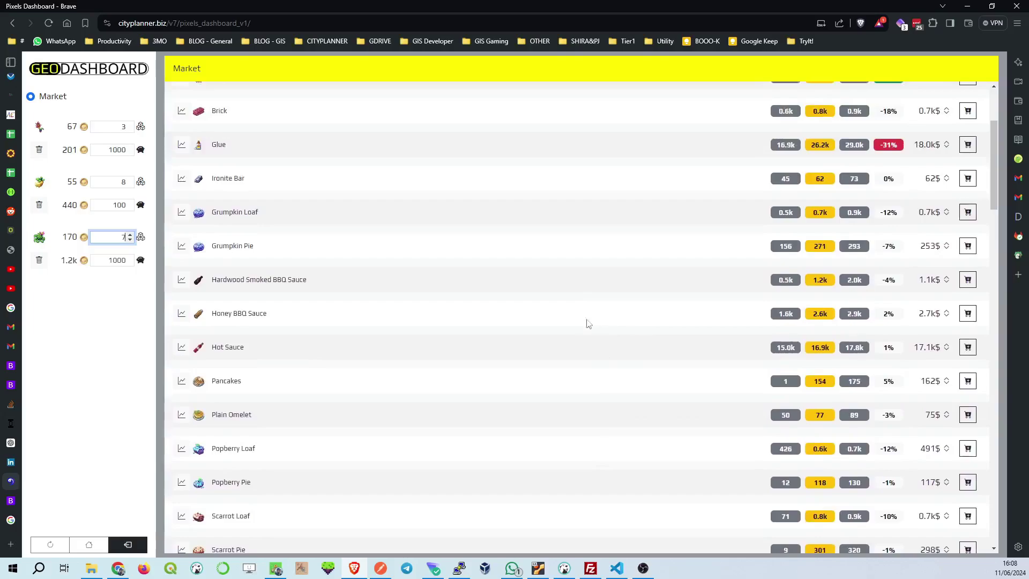
scroll(588, 324, "up", 3)
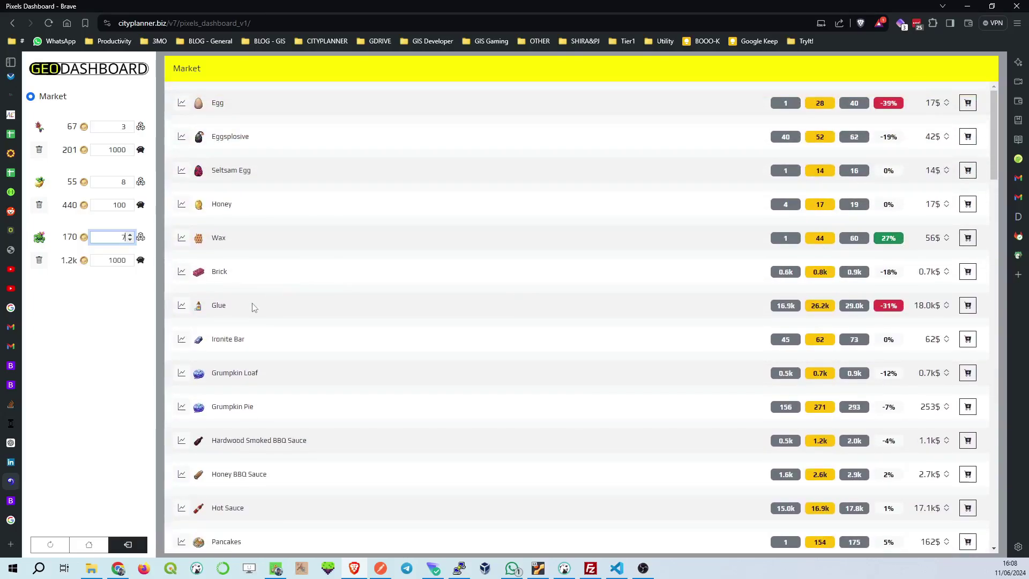
left_click_drag(879, 307, 899, 306)
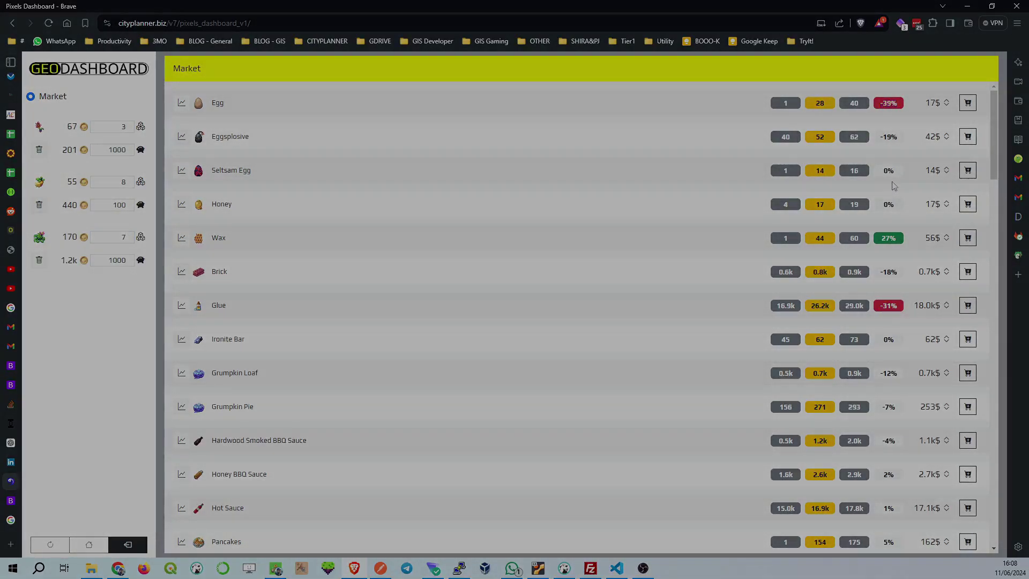
left_click(631, 140)
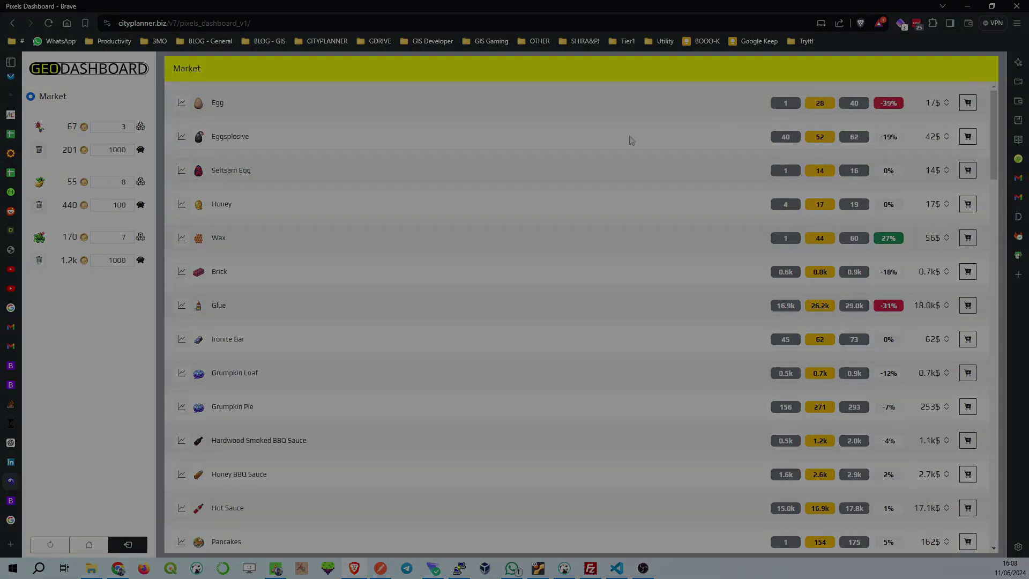